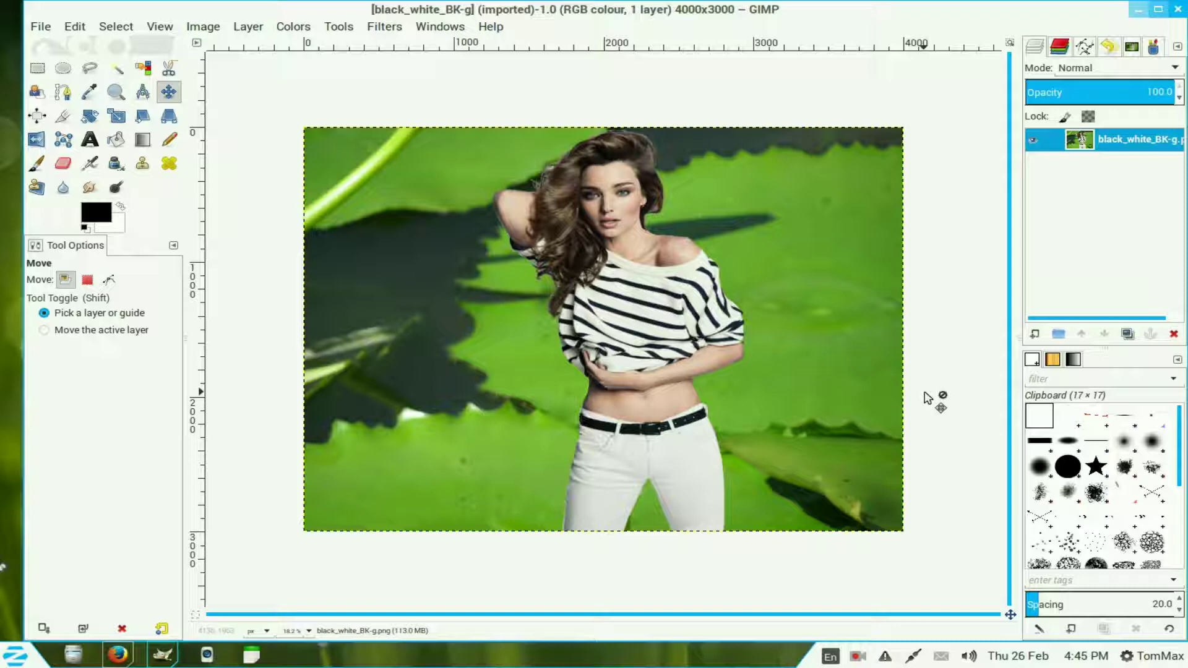
Step: Add an alpha channel to the photo layer, duplicate it, and zoom in on the woman
{"action": "right_click", "coordinate": [1073, 141]}
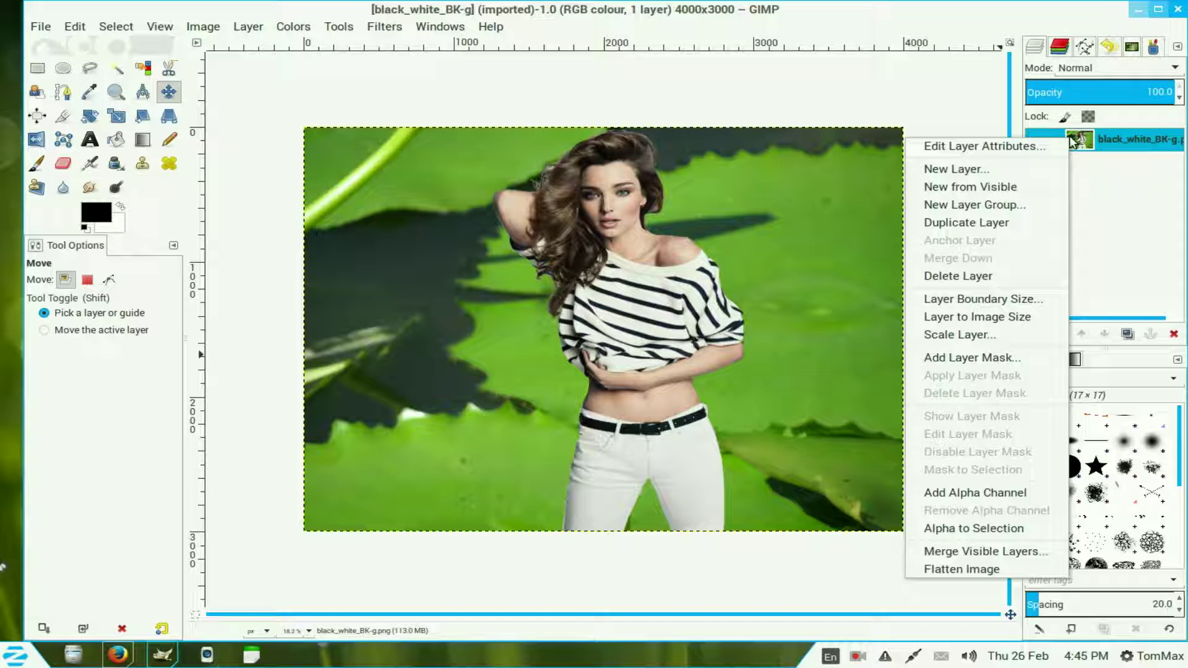
{"action": "left_click", "coordinate": [1028, 492]}
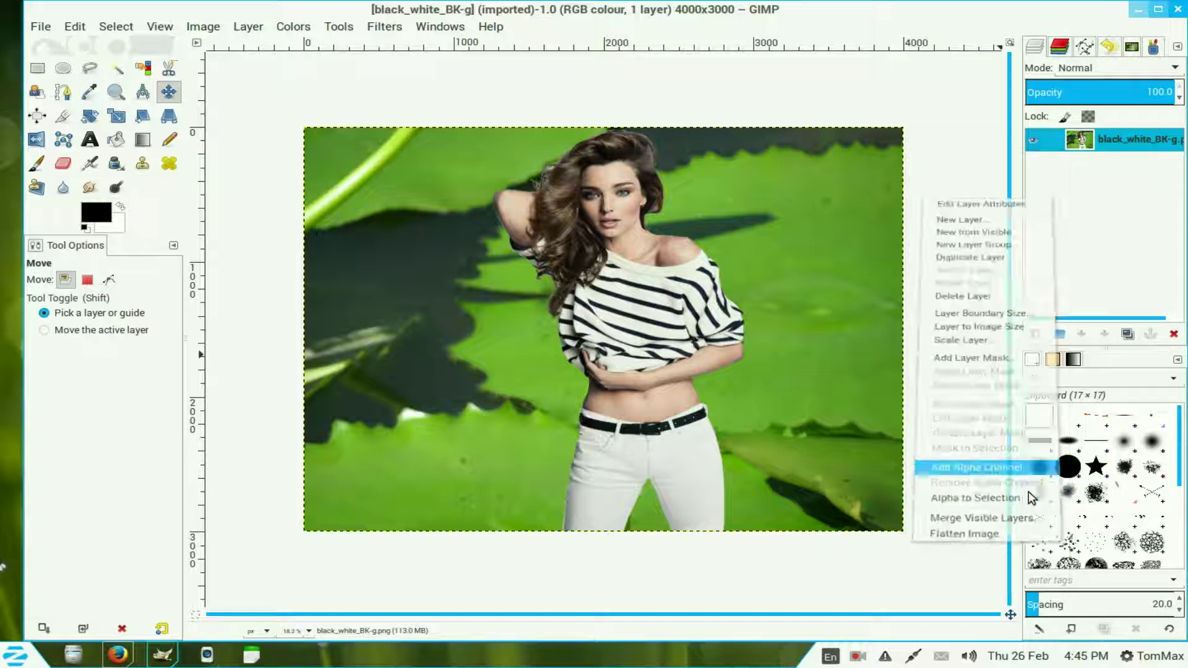
{"action": "left_click", "coordinate": [1129, 334]}
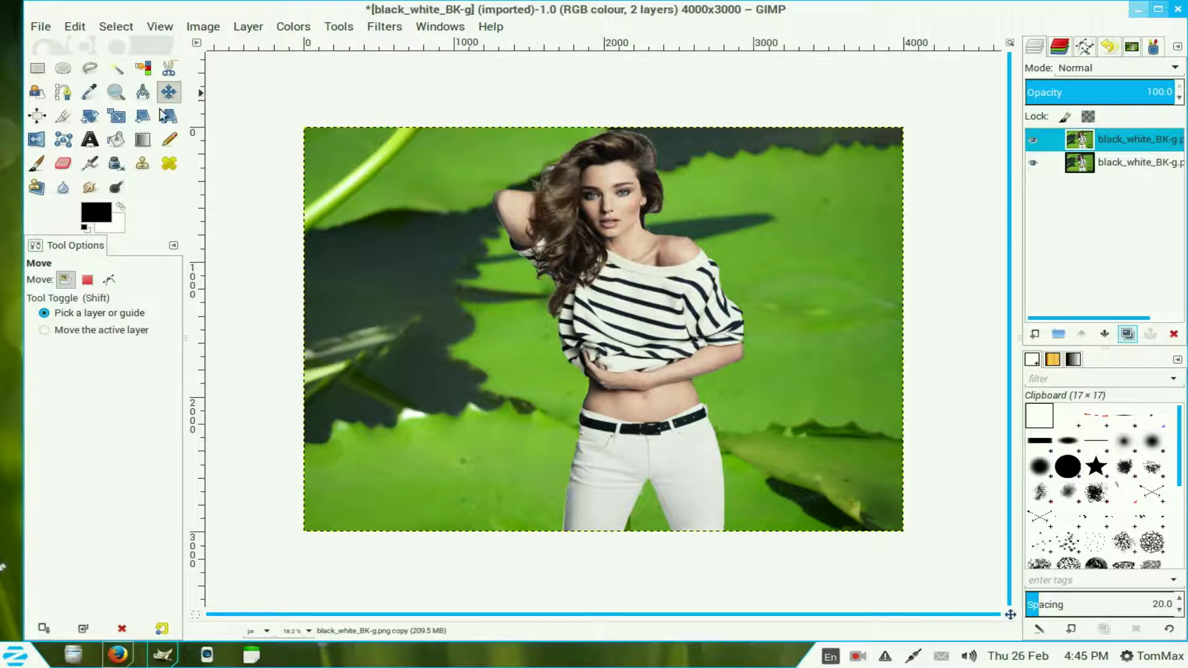
{"action": "left_click", "coordinate": [116, 92]}
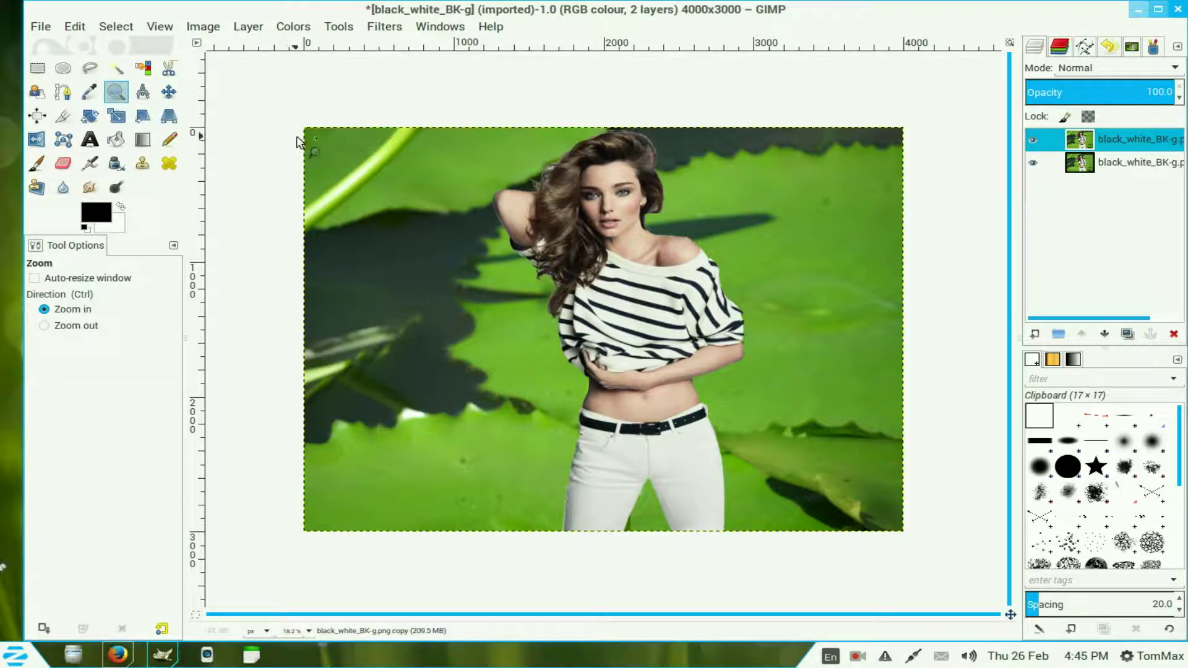
{"action": "left_click_drag", "start_coordinate": [306, 127], "coordinate": [907, 536]}
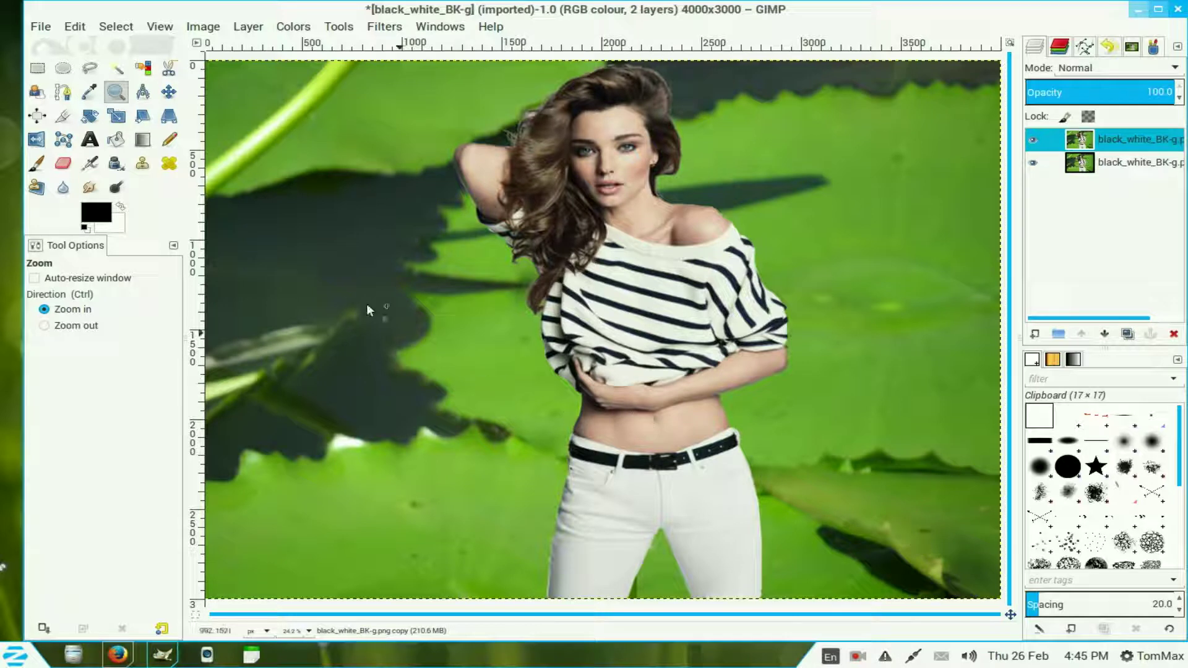
Step: Desaturate the top copy layer to greyscale
{"action": "left_click", "coordinate": [296, 26]}
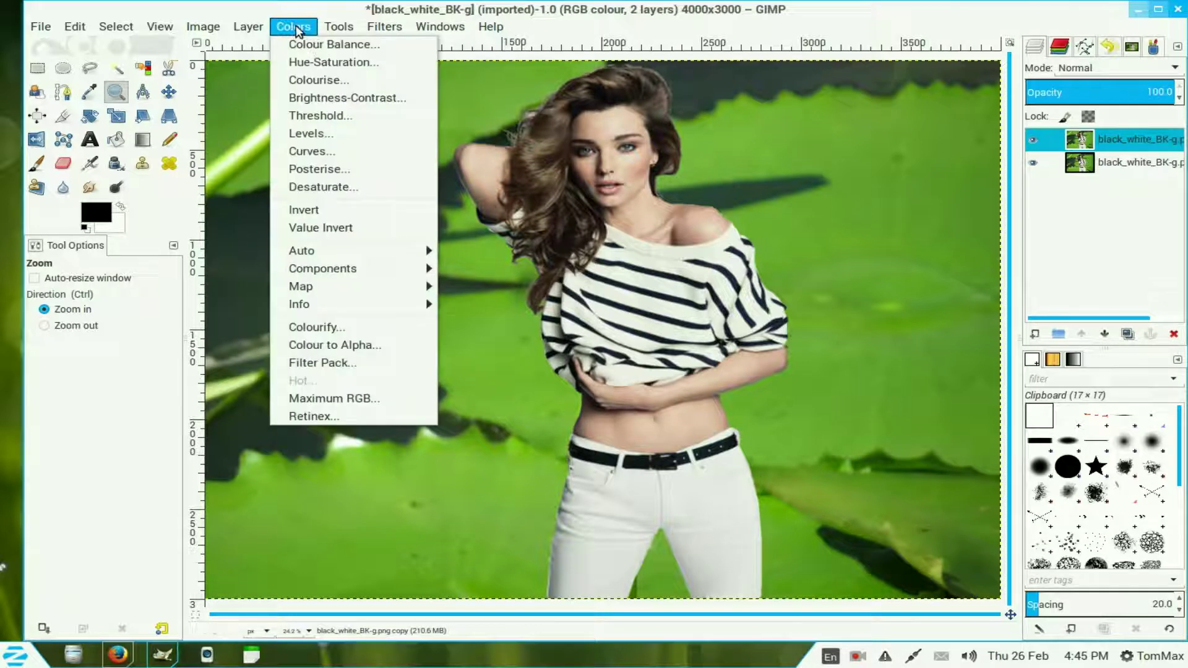
{"action": "left_click", "coordinate": [303, 186]}
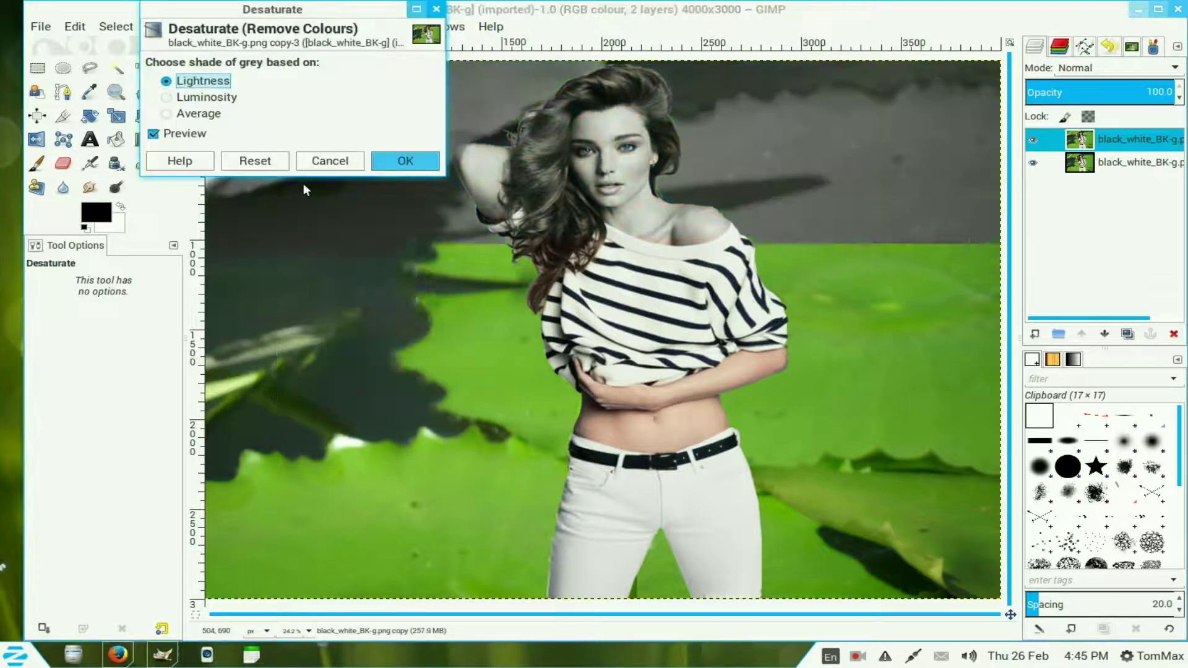
{"action": "left_click", "coordinate": [400, 162]}
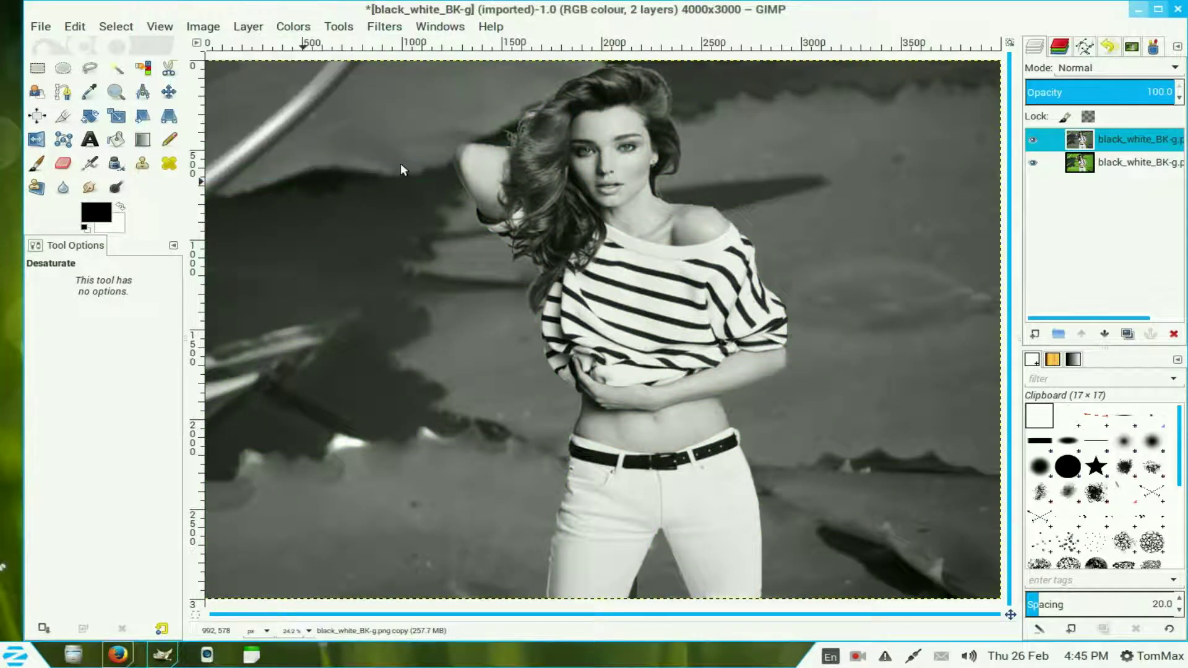
Step: Set the greyscale copy's Brightness to 83 and Contrast to 84
{"action": "left_click", "coordinate": [294, 27]}
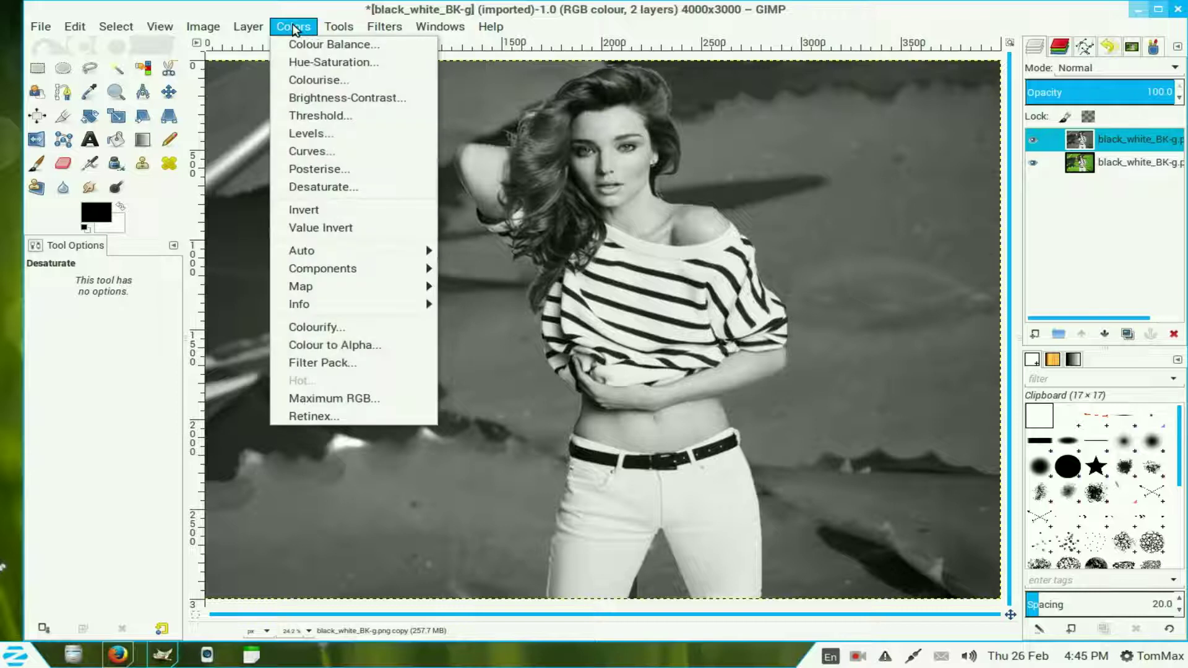
{"action": "left_click", "coordinate": [302, 95]}
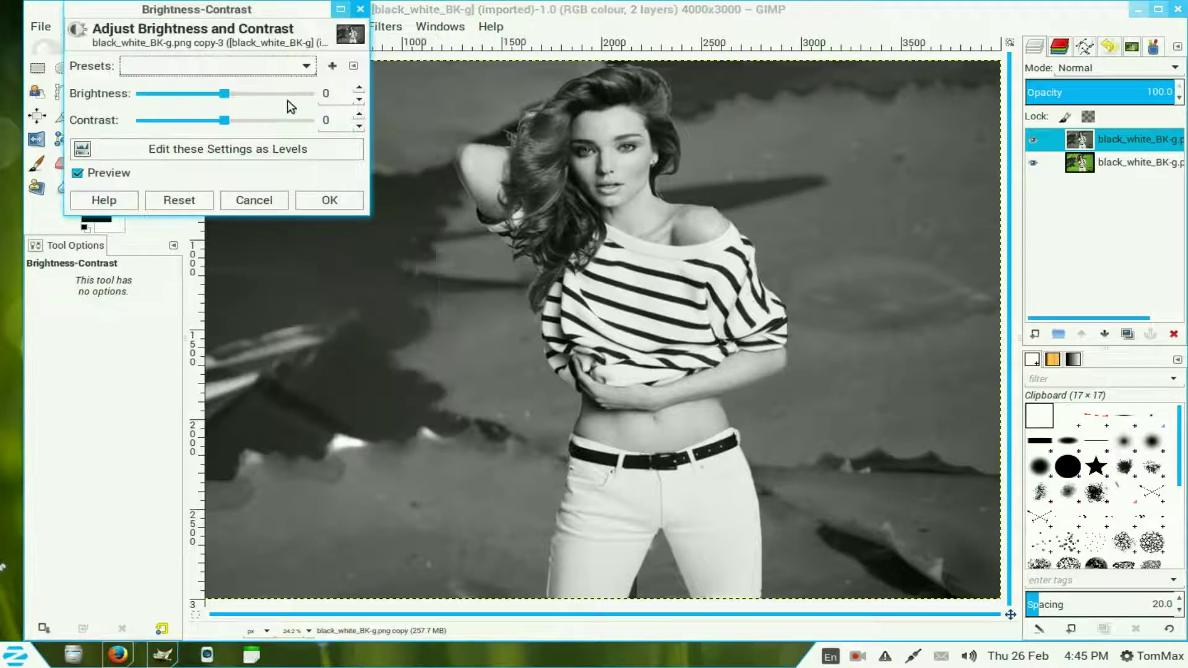
{"action": "left_click_drag", "start_coordinate": [229, 98], "coordinate": [281, 96]}
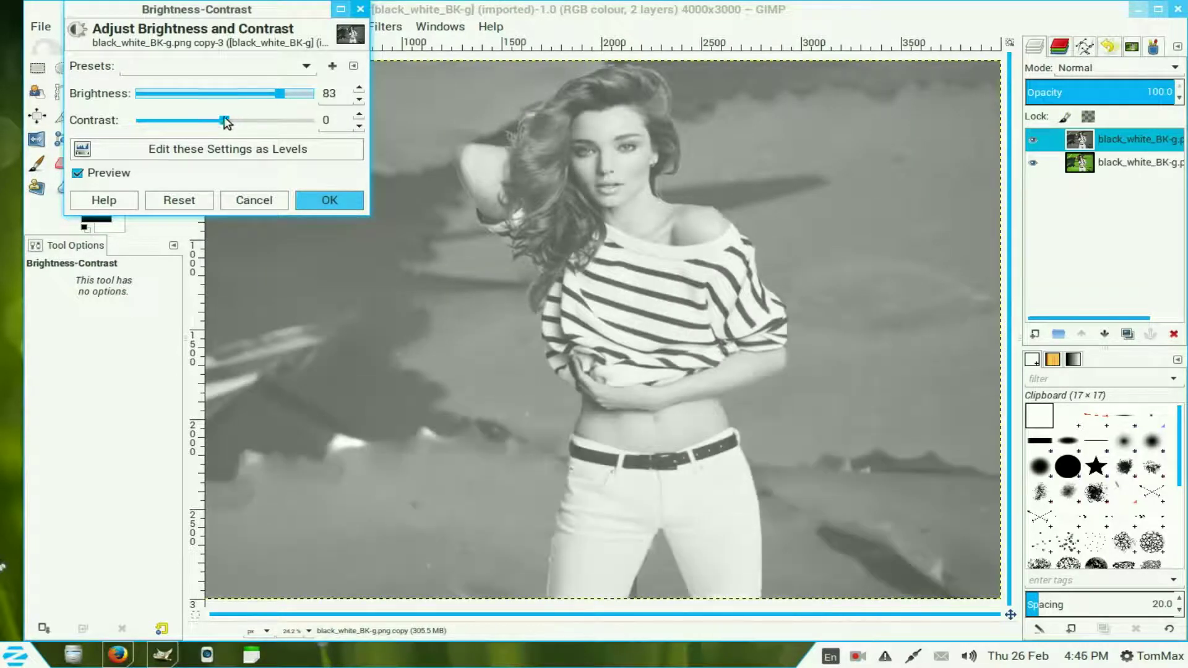
{"action": "left_click_drag", "start_coordinate": [224, 122], "coordinate": [283, 121]}
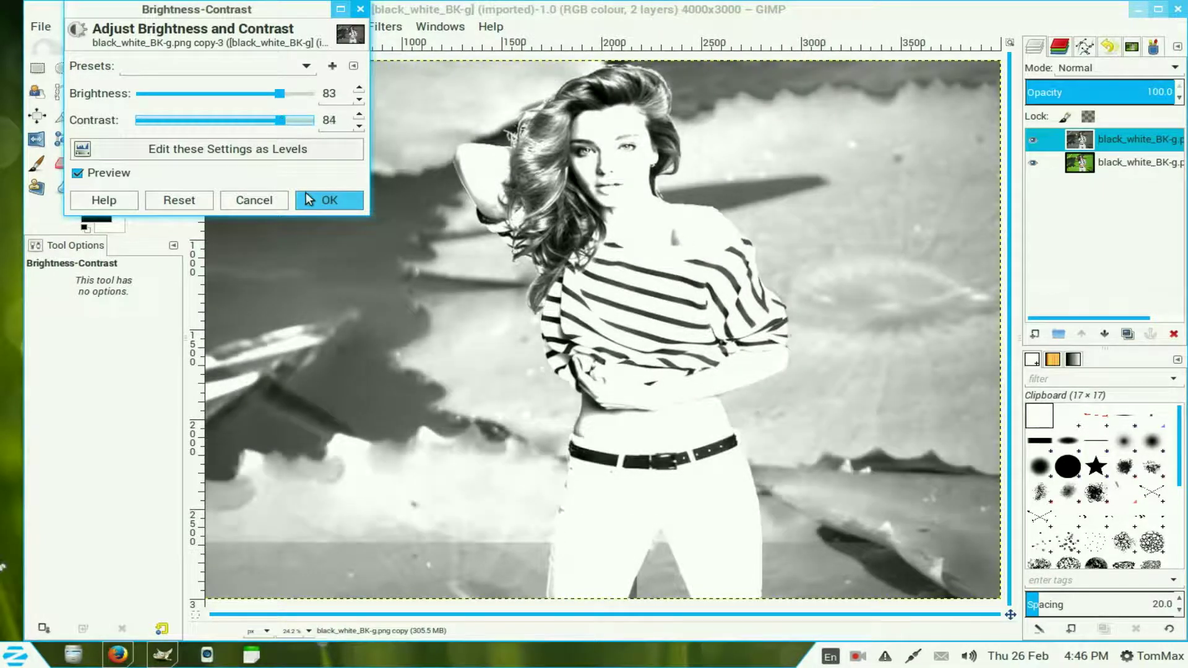
Step: Apply the brightness-contrast change, invert the copy into a negative, and set its opacity to 73
{"action": "left_click", "coordinate": [311, 196]}
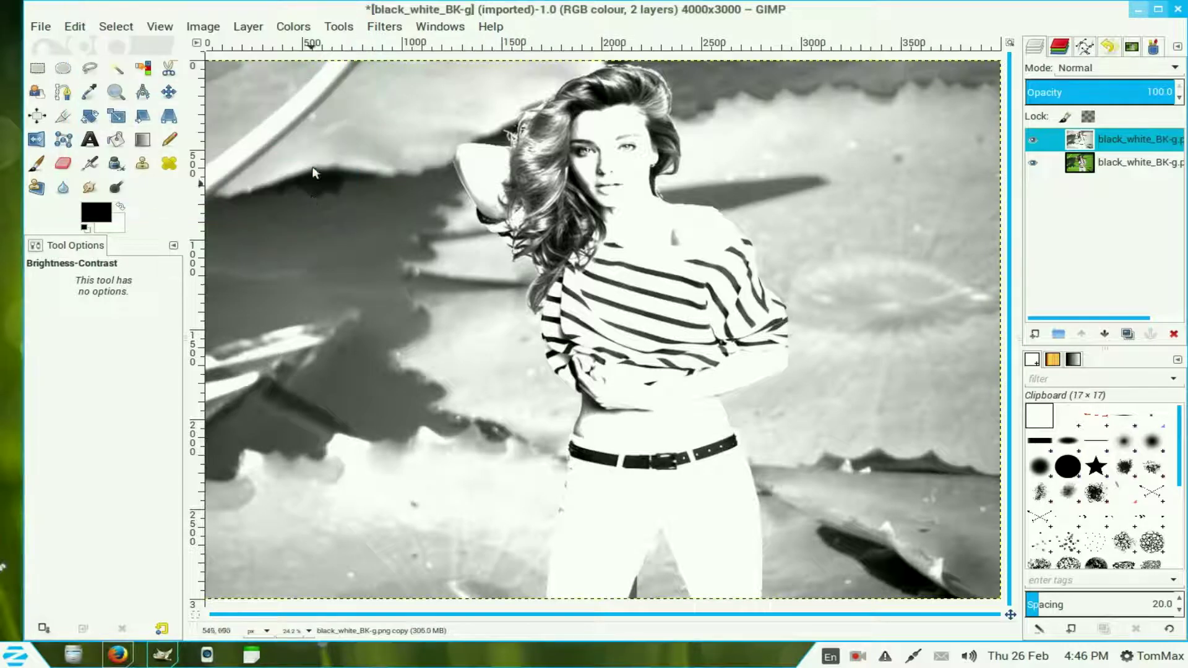
{"action": "left_click", "coordinate": [300, 25]}
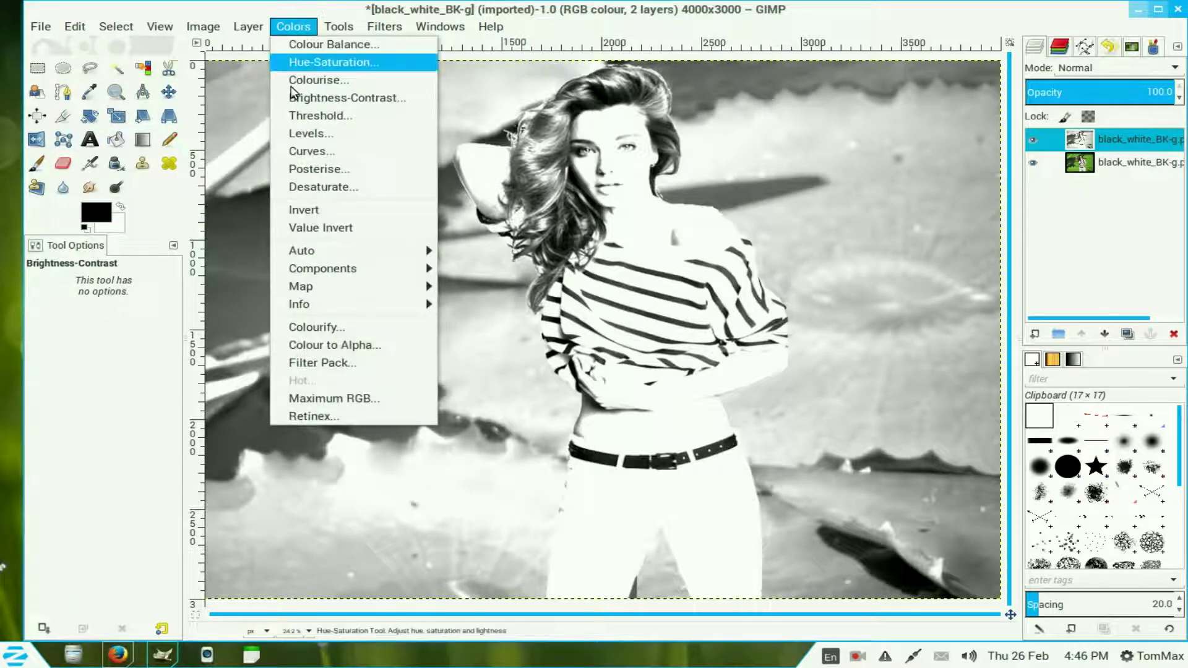
{"action": "left_click", "coordinate": [324, 212]}
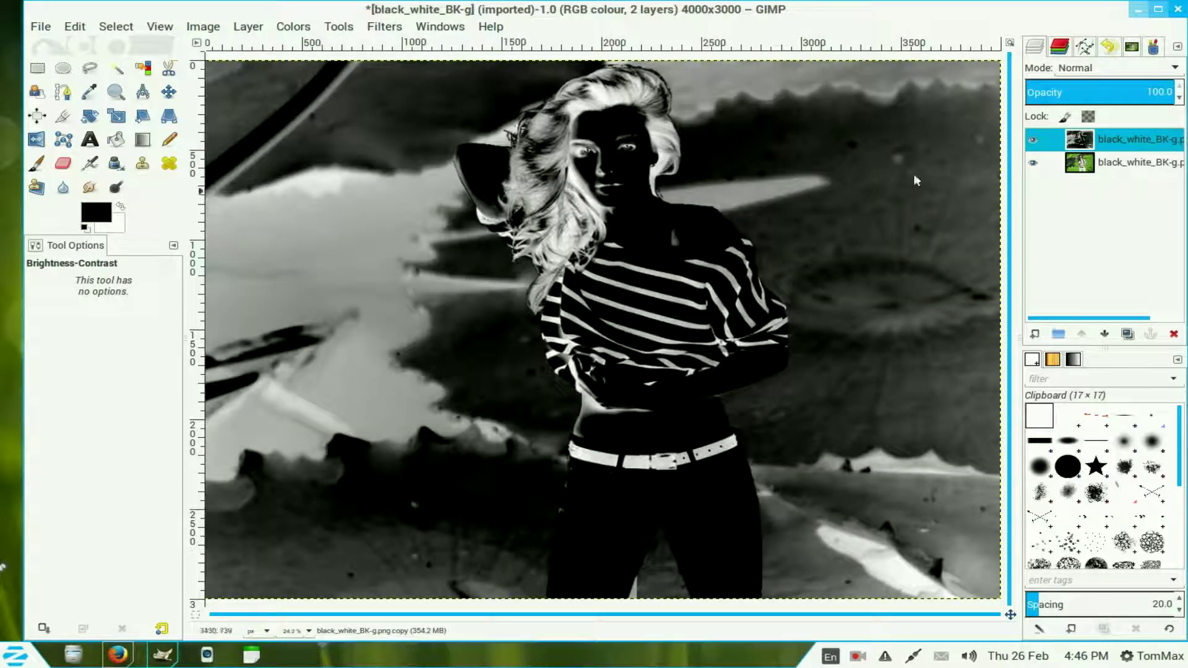
{"action": "left_click", "coordinate": [1181, 102]}
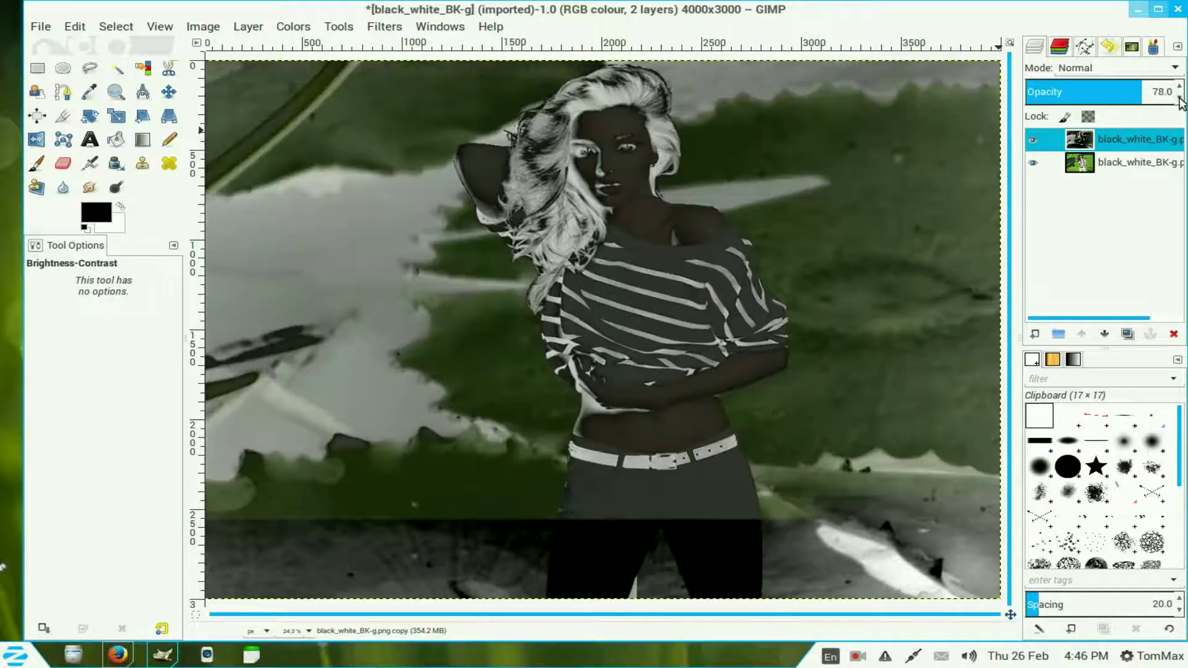
{"action": "left_click", "coordinate": [1181, 102]}
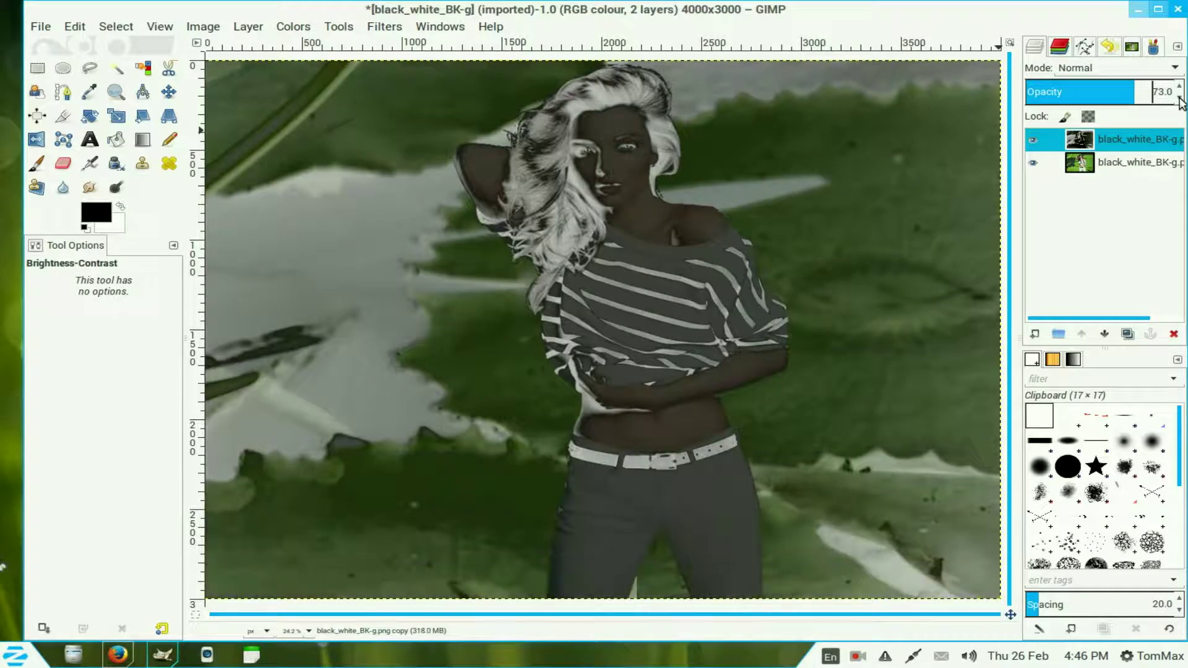
Step: With Scissors Select, trace points up the hair's left edge, across the top and down its right side
{"action": "left_click", "coordinate": [169, 73]}
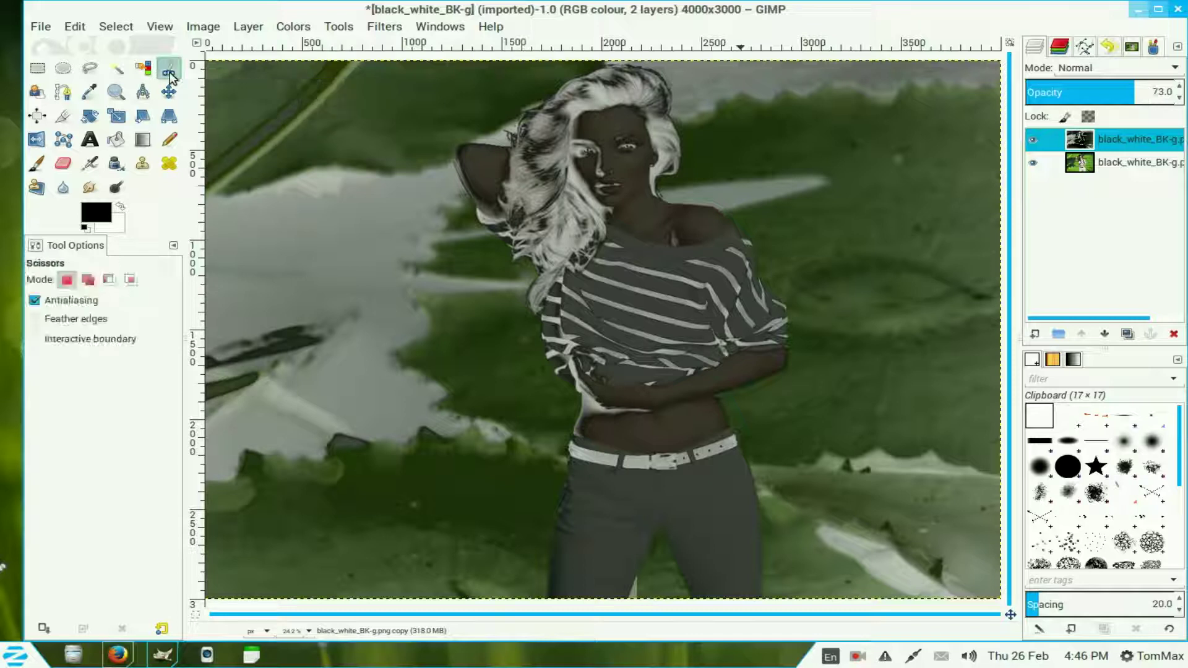
{"action": "left_click", "coordinate": [509, 146]}
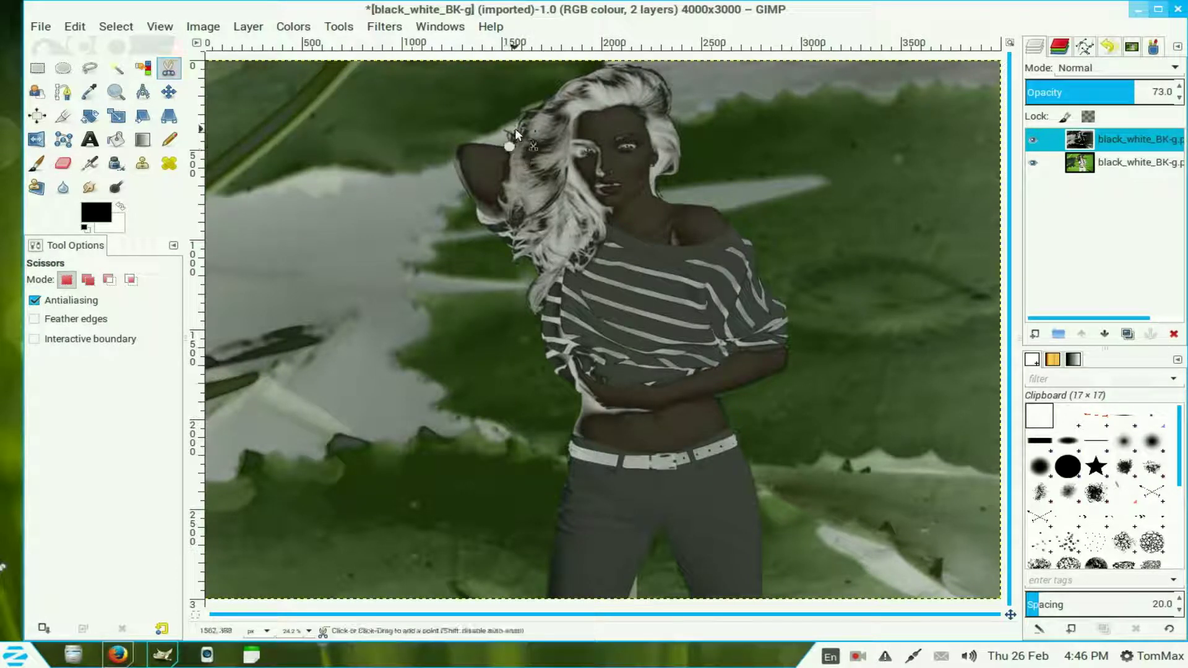
{"action": "left_click", "coordinate": [515, 129]}
{"action": "left_click", "coordinate": [520, 115]}
{"action": "left_click", "coordinate": [542, 106]}
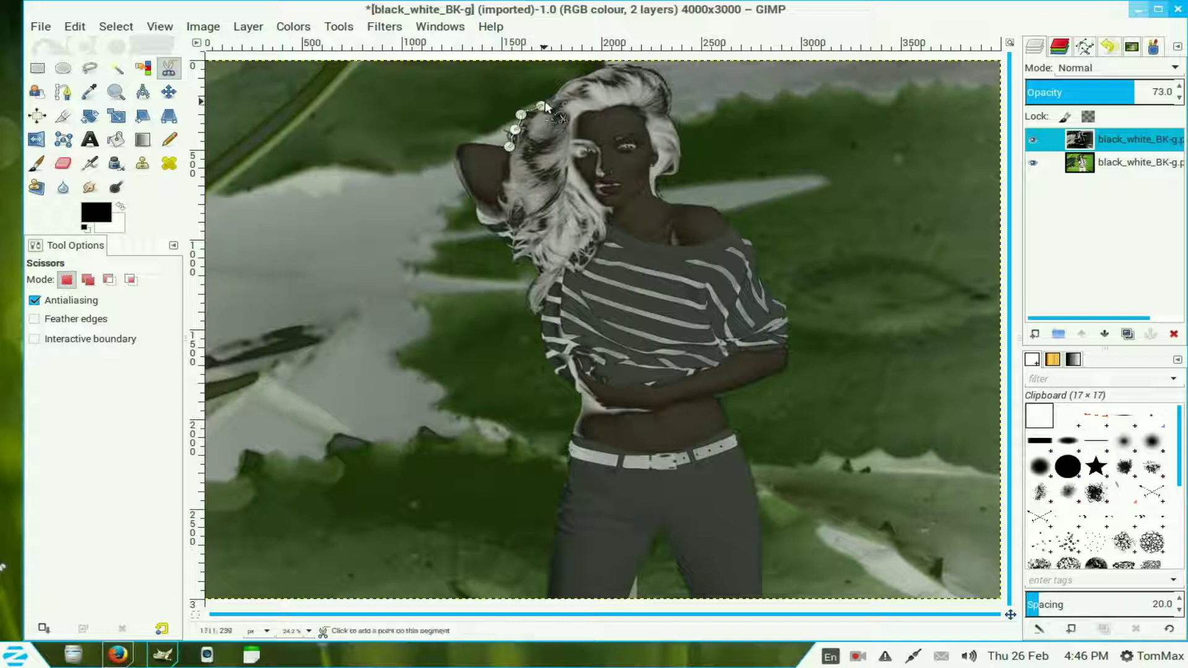
{"action": "left_click", "coordinate": [568, 80]}
{"action": "left_click", "coordinate": [581, 75]}
{"action": "left_click", "coordinate": [601, 66]}
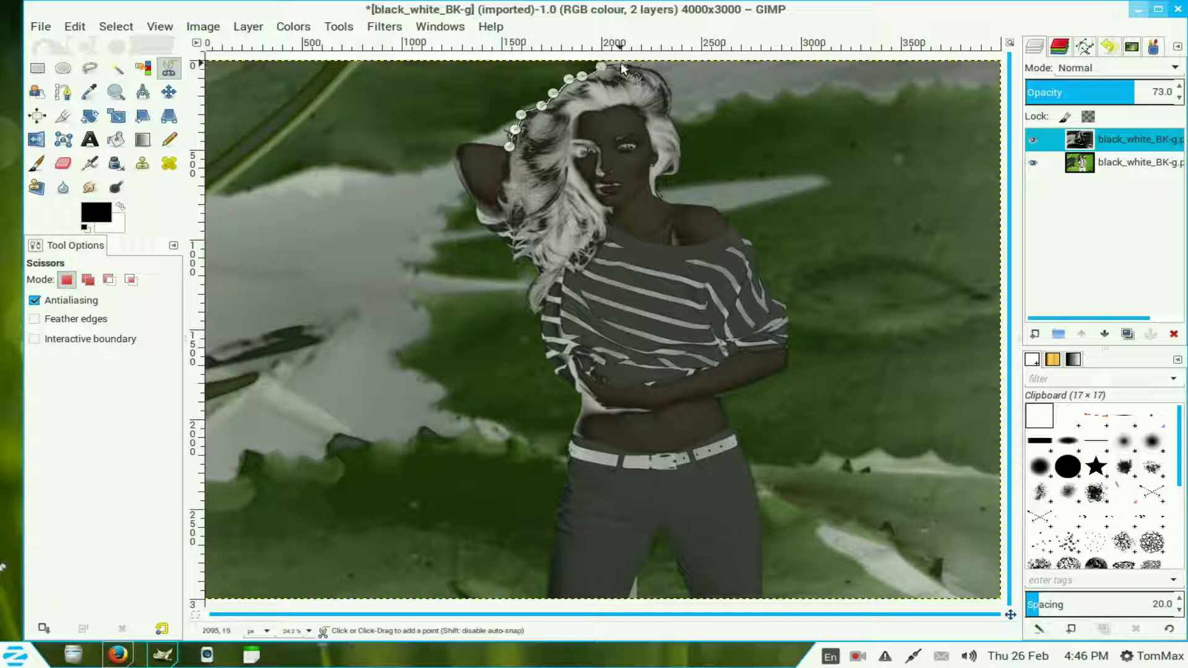
{"action": "left_click", "coordinate": [620, 62]}
{"action": "left_click", "coordinate": [631, 63]}
{"action": "left_click", "coordinate": [650, 69]}
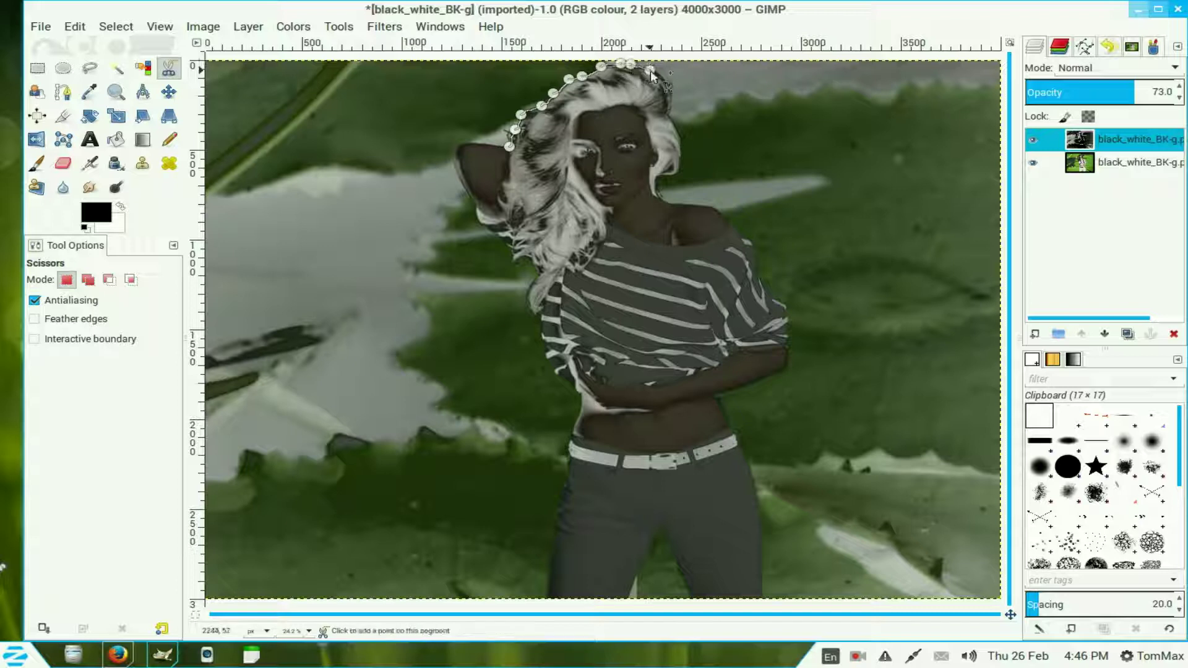
{"action": "left_click", "coordinate": [666, 82]}
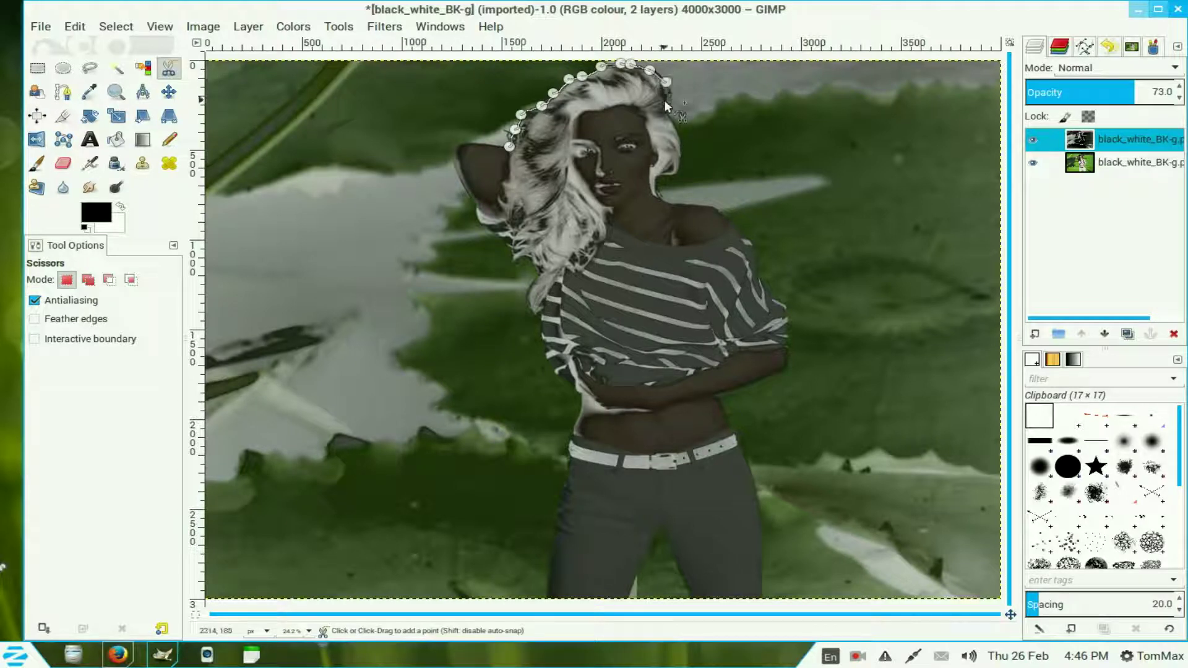
{"action": "left_click", "coordinate": [671, 99]}
{"action": "left_click", "coordinate": [669, 110]}
{"action": "left_click", "coordinate": [674, 125]}
{"action": "left_click", "coordinate": [679, 145]}
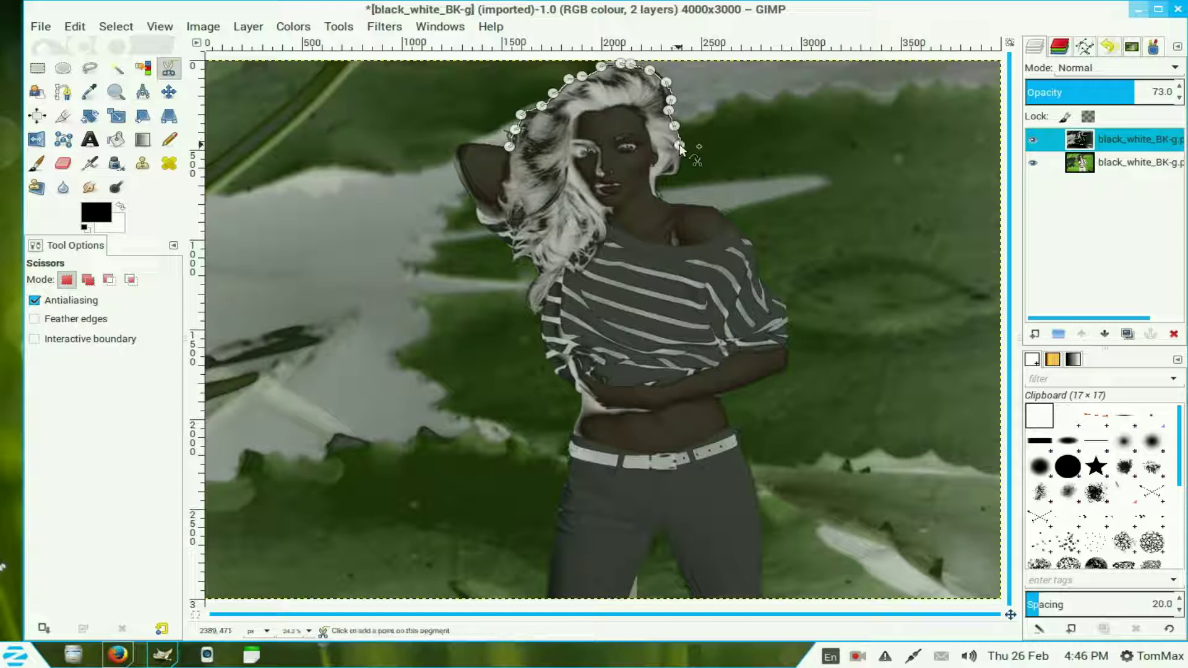
{"action": "left_click", "coordinate": [680, 166]}
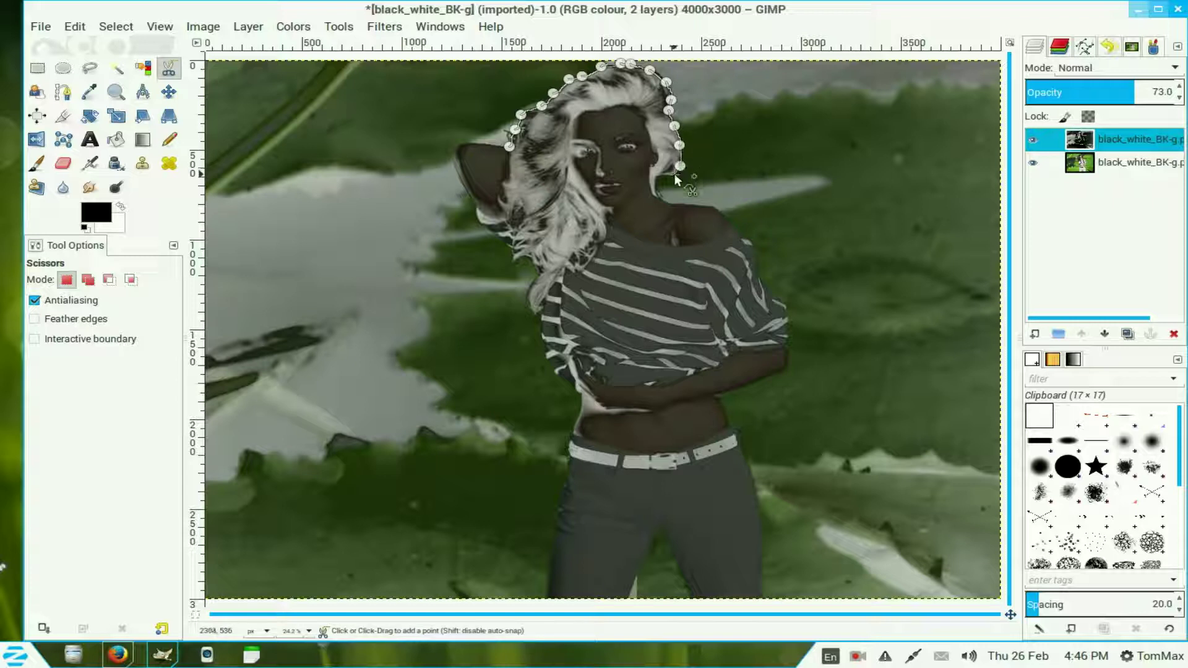
Step: Continue the outline around the neck, along the shoulder and down the arm to the elbow
{"action": "left_click", "coordinate": [674, 175]}
{"action": "left_click", "coordinate": [657, 179]}
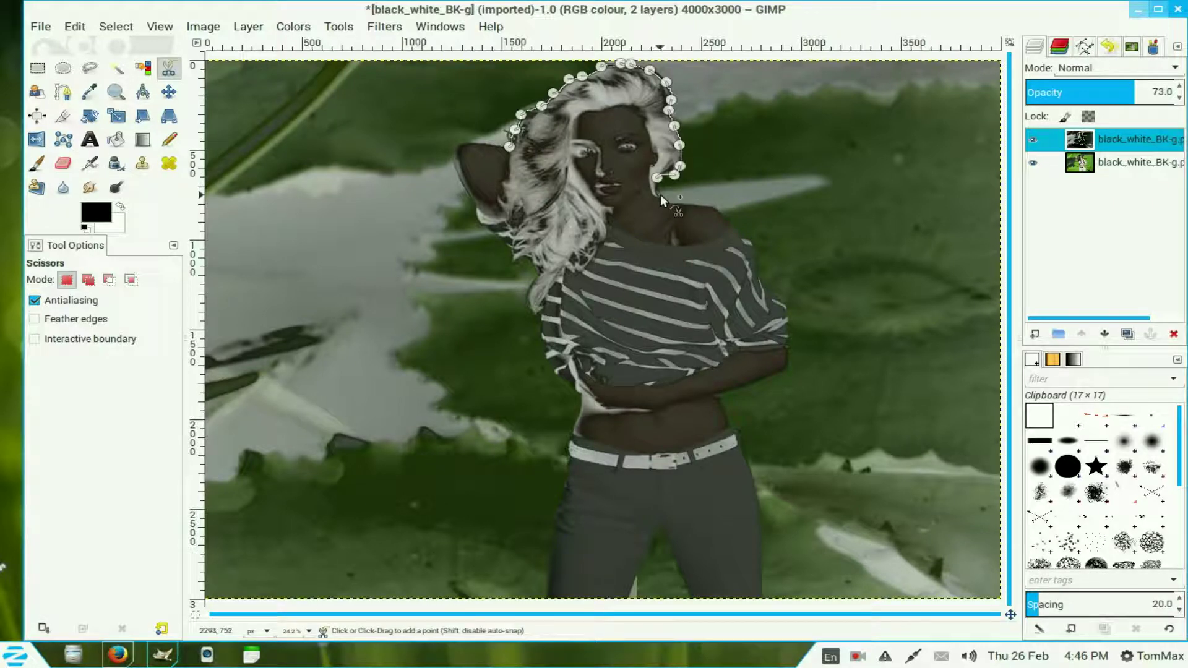
{"action": "left_click", "coordinate": [658, 195]}
{"action": "left_click_drag", "start_coordinate": [658, 196], "coordinate": [655, 187]}
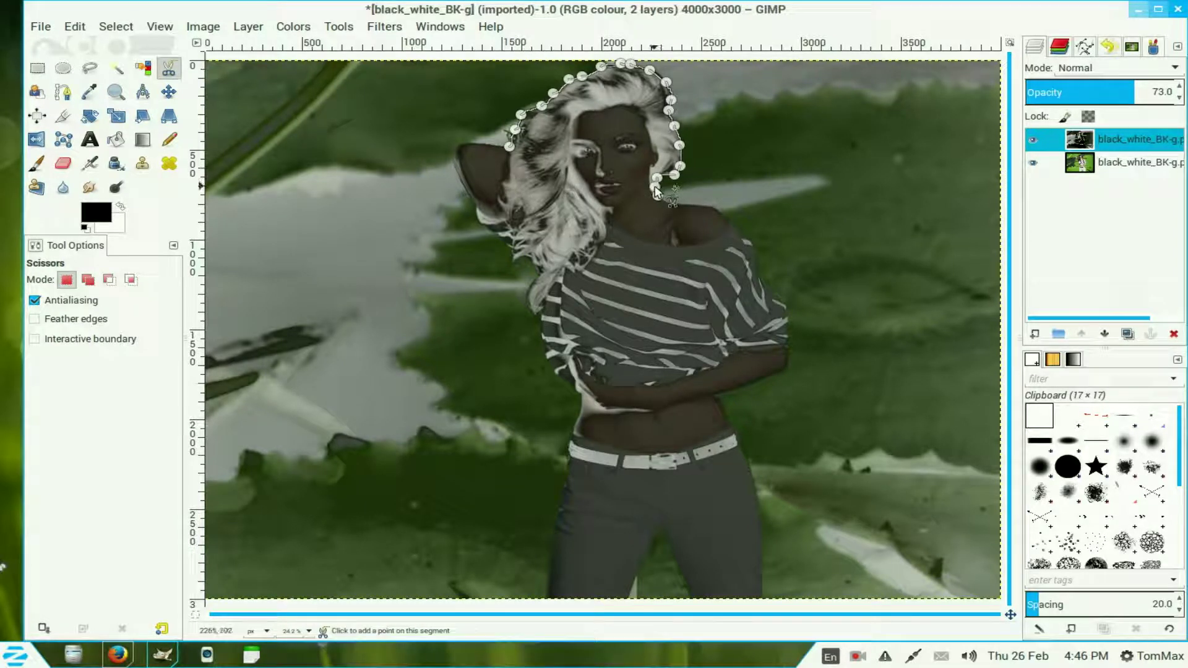
{"action": "left_click", "coordinate": [658, 196]}
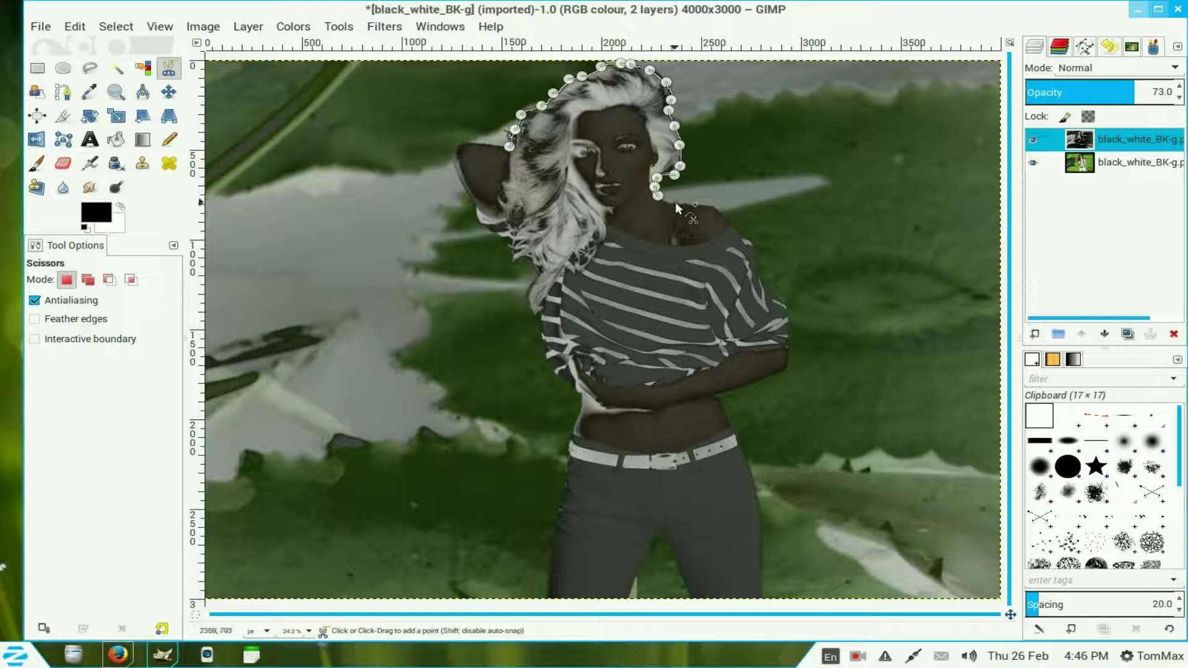
{"action": "left_click", "coordinate": [675, 203]}
{"action": "left_click", "coordinate": [709, 206]}
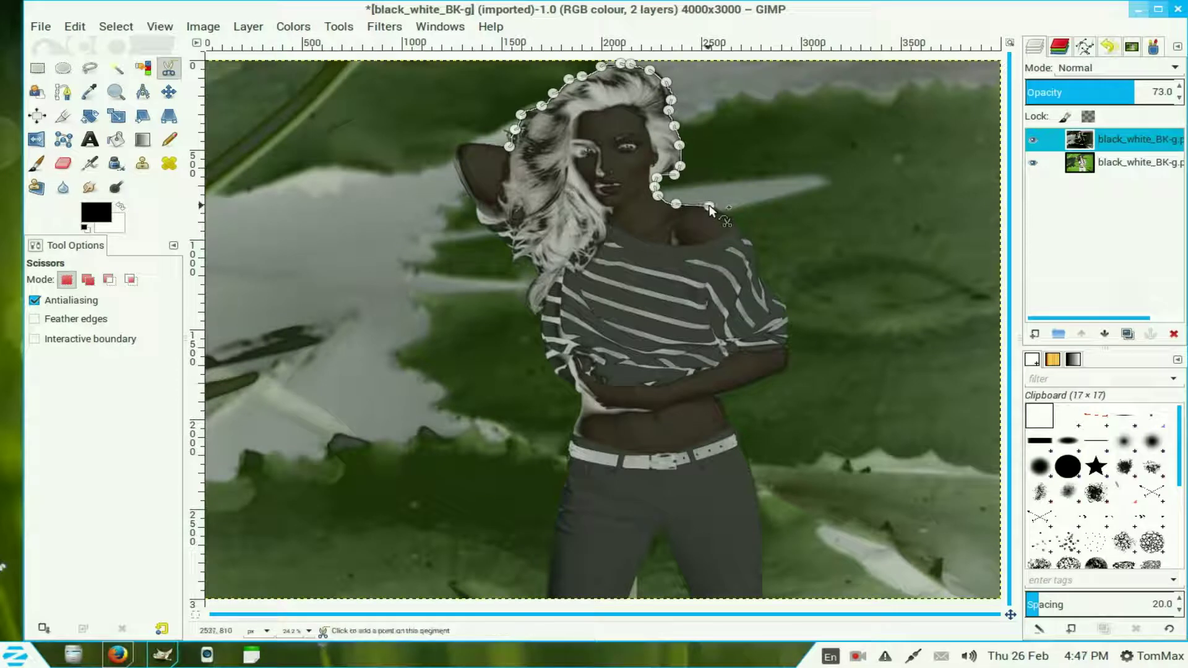
{"action": "left_click", "coordinate": [720, 207]}
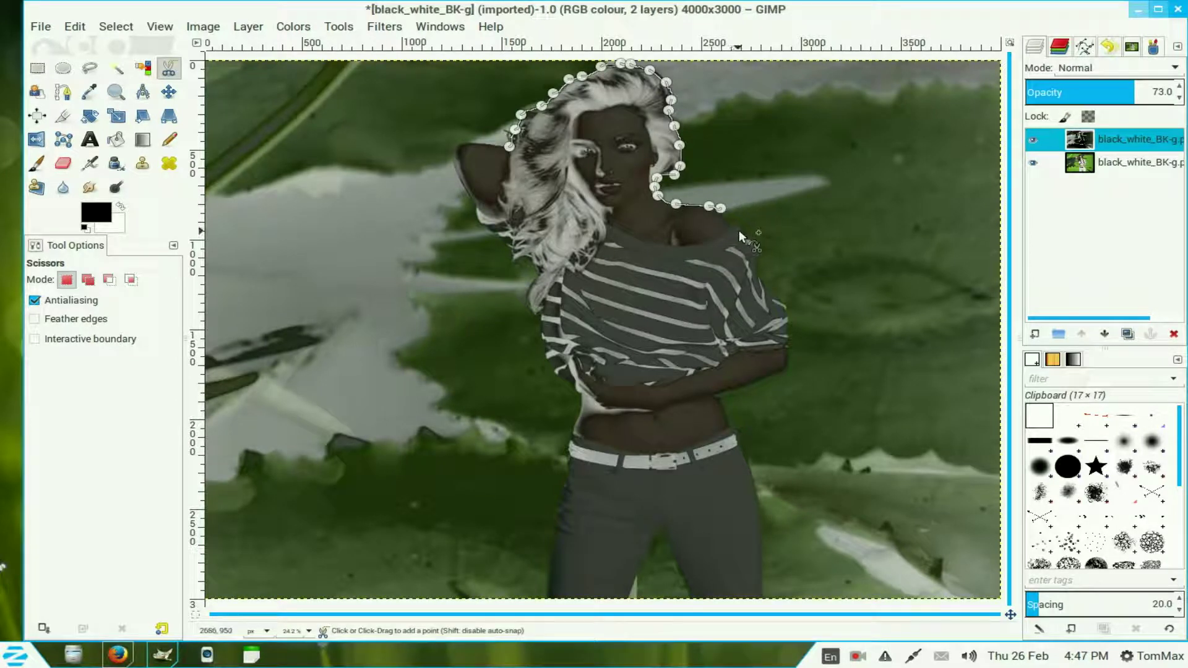
{"action": "left_click", "coordinate": [739, 231]}
{"action": "left_click", "coordinate": [749, 241]}
{"action": "left_click", "coordinate": [763, 281]}
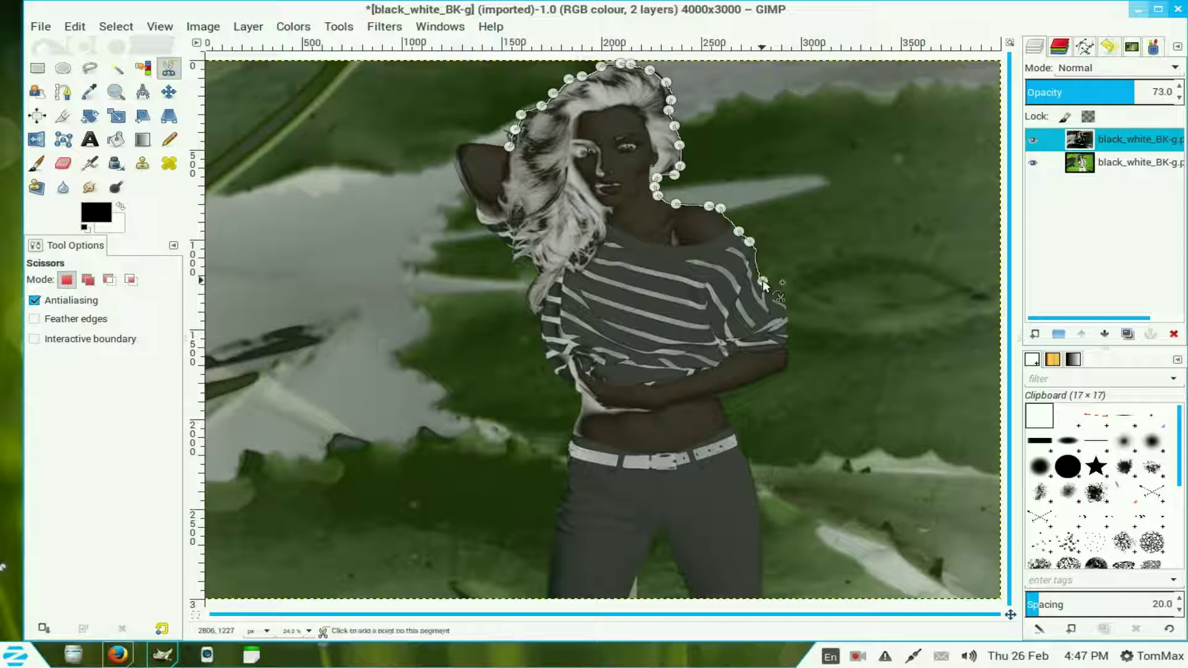
{"action": "left_click", "coordinate": [785, 307]}
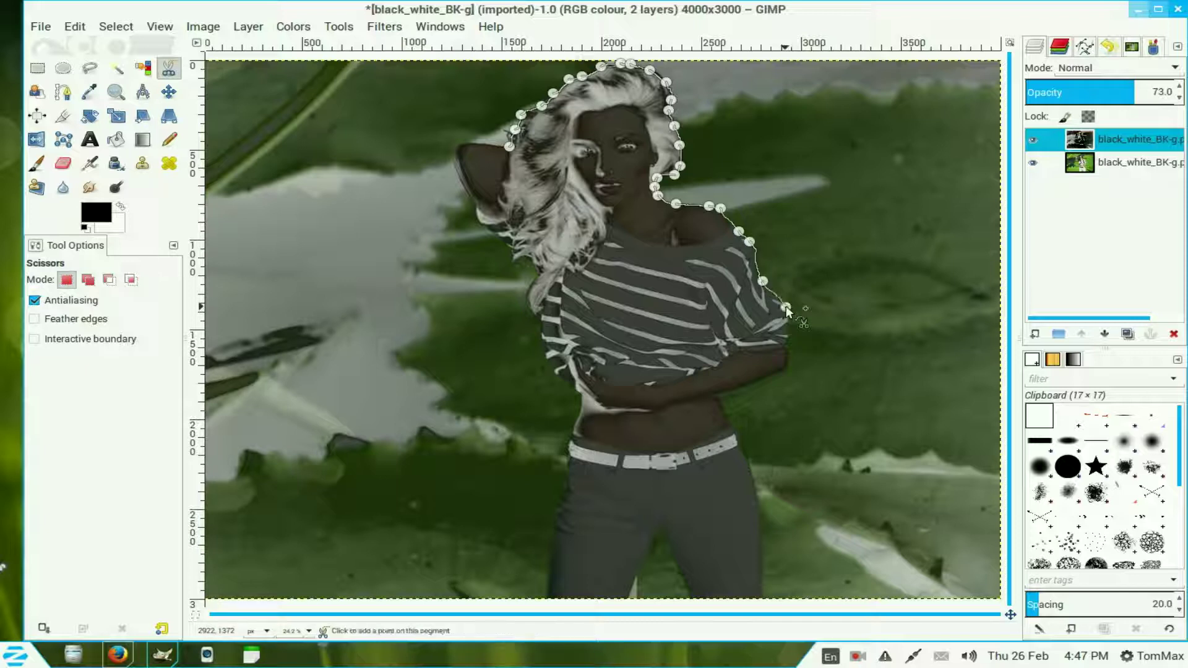
{"action": "left_click", "coordinate": [787, 341]}
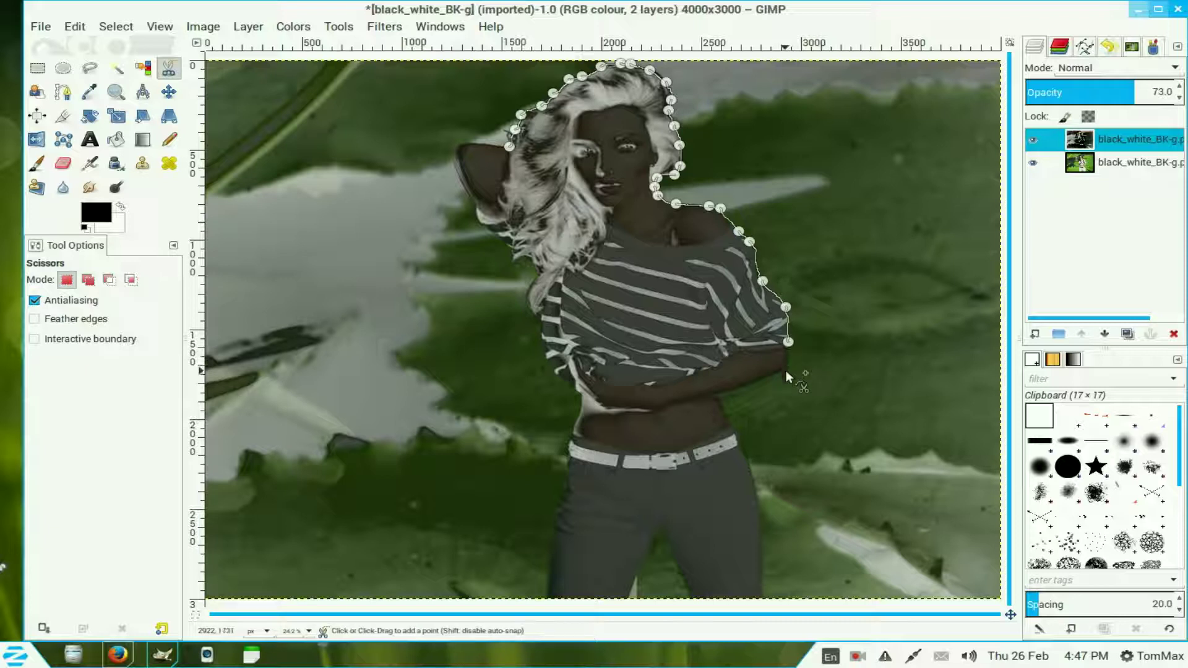
{"action": "left_click", "coordinate": [786, 371]}
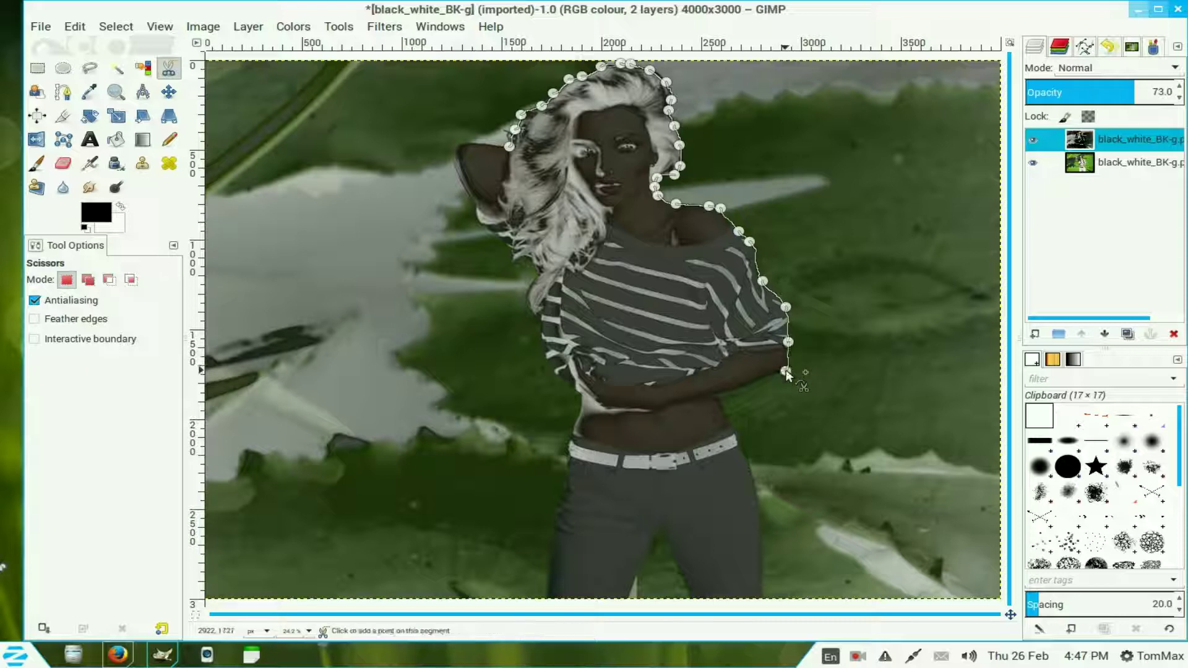
Step: Trace the forearm, waist and belt, then run the outline down to the image's bottom edge
{"action": "left_click", "coordinate": [747, 386]}
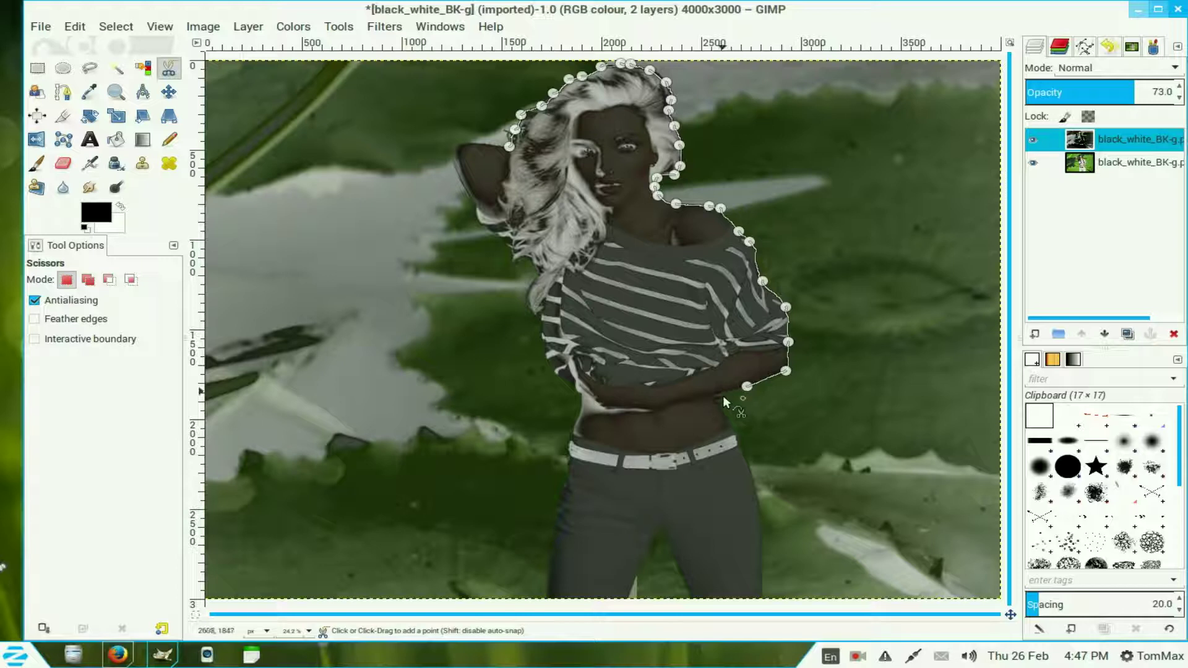
{"action": "left_click", "coordinate": [722, 395]}
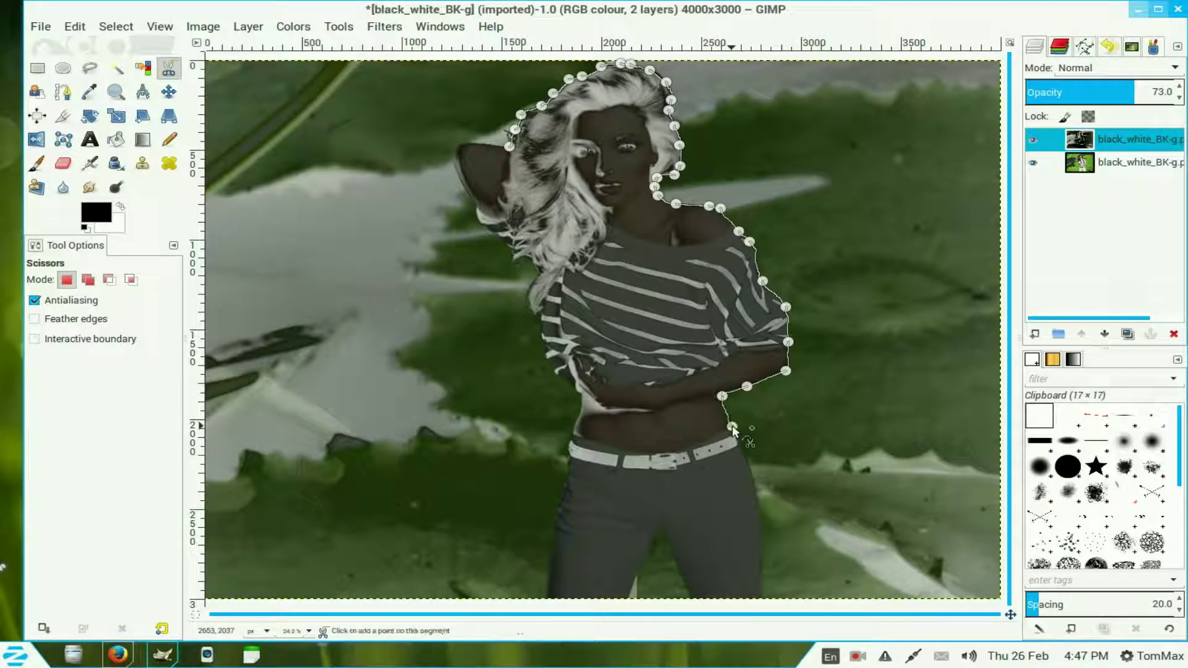
{"action": "left_click", "coordinate": [733, 426]}
{"action": "left_click", "coordinate": [740, 432]}
{"action": "left_click", "coordinate": [741, 440]}
{"action": "left_click", "coordinate": [740, 444]}
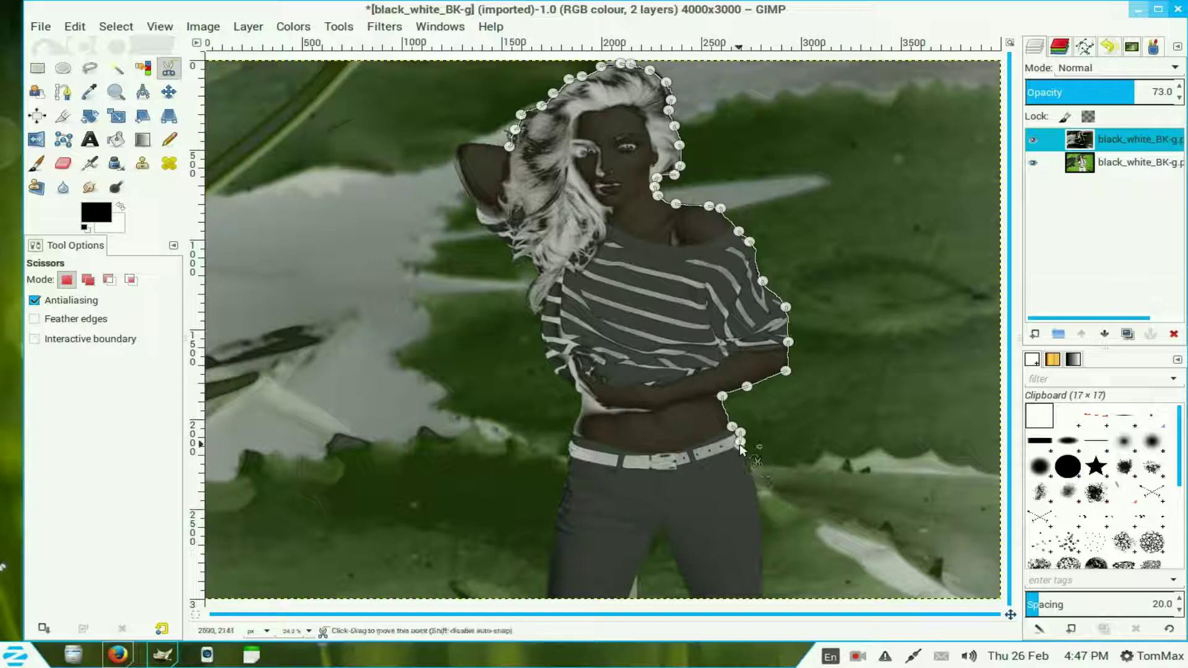
{"action": "left_click", "coordinate": [763, 597]}
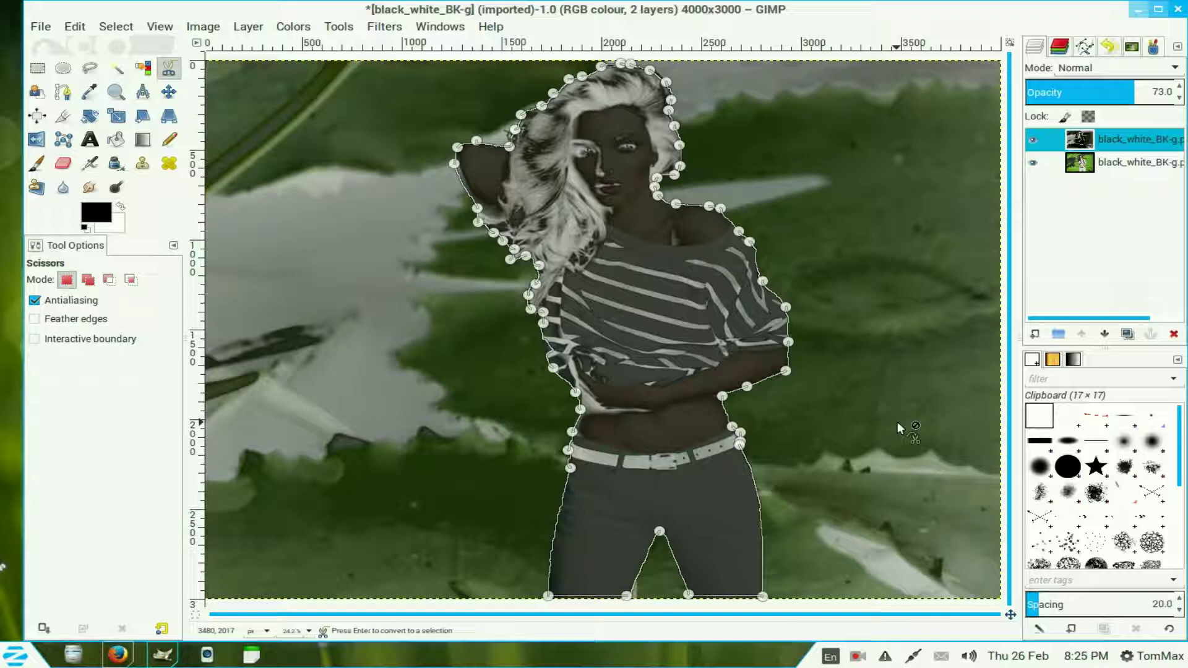
Step: Convert the outline to a selection and feather it by 10 px
{"action": "key", "text": "Return"}
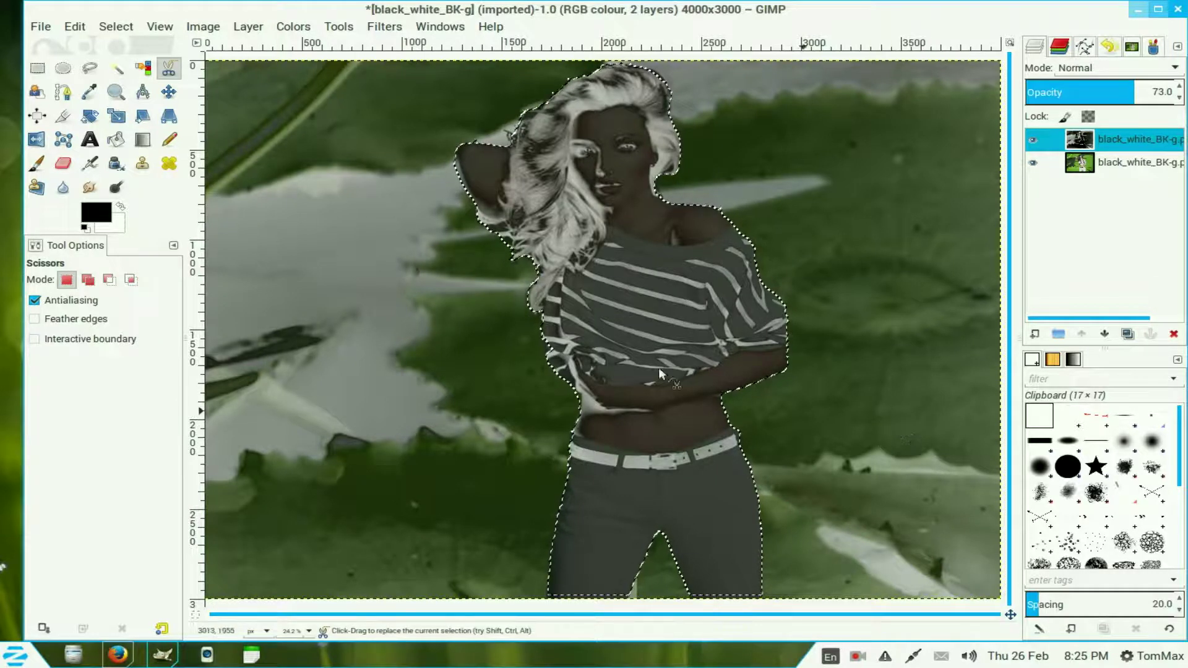
{"action": "left_click", "coordinate": [115, 27]}
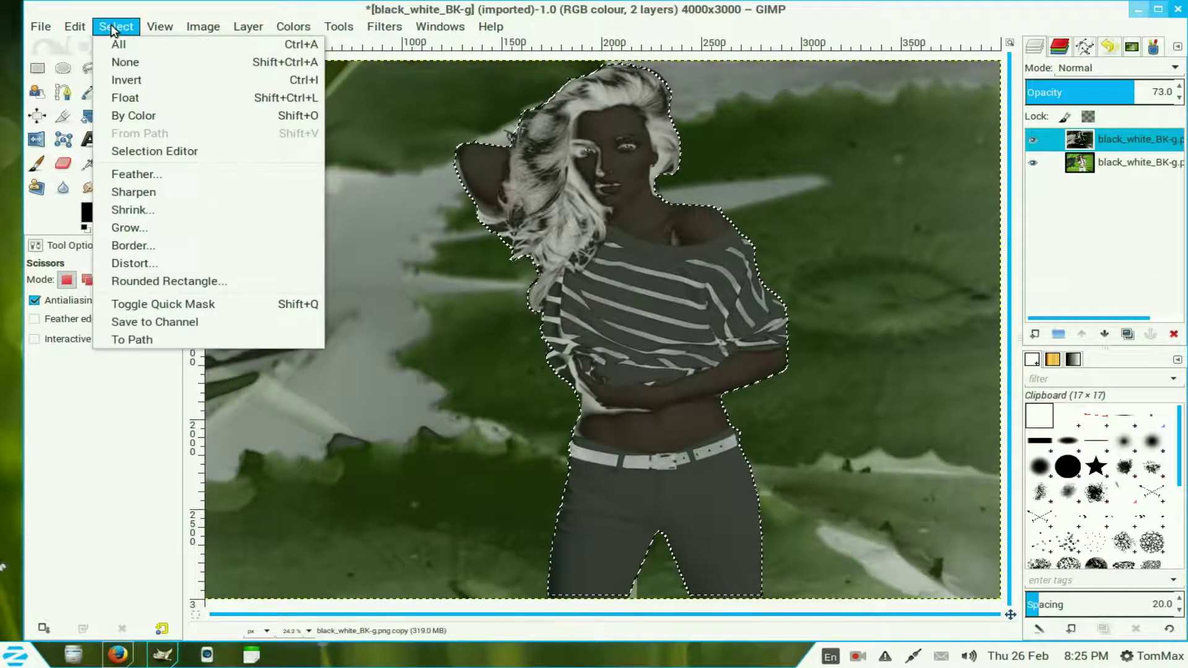
{"action": "left_click", "coordinate": [125, 175]}
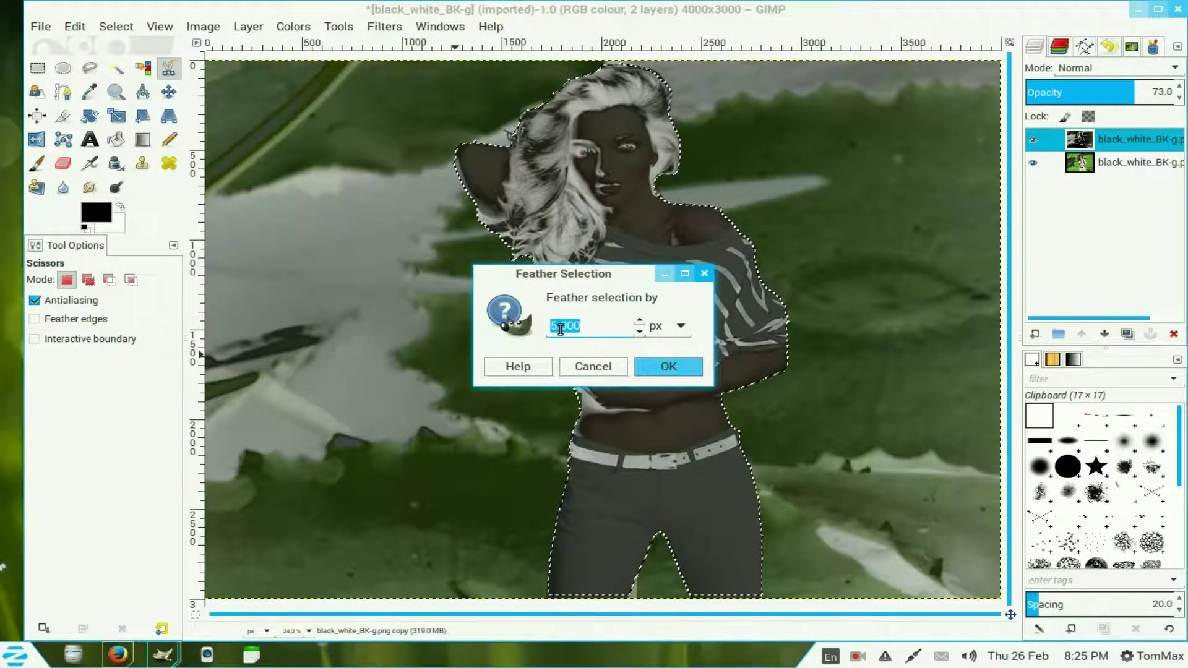
{"action": "left_click", "coordinate": [640, 327]}
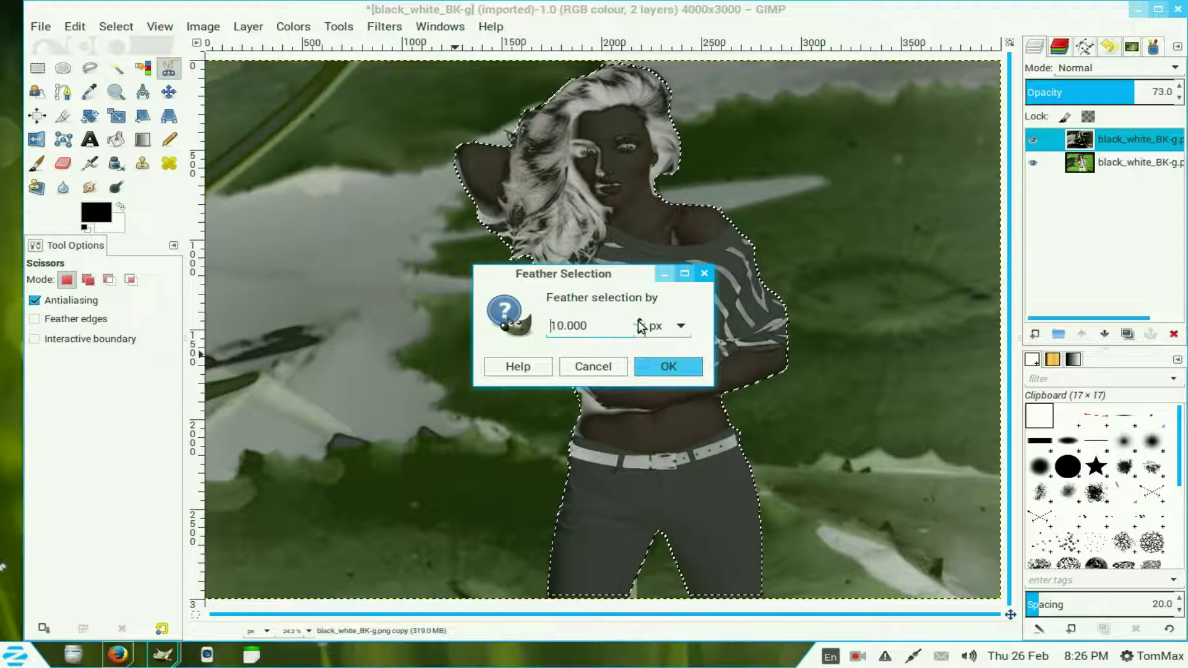
{"action": "left_click", "coordinate": [666, 367]}
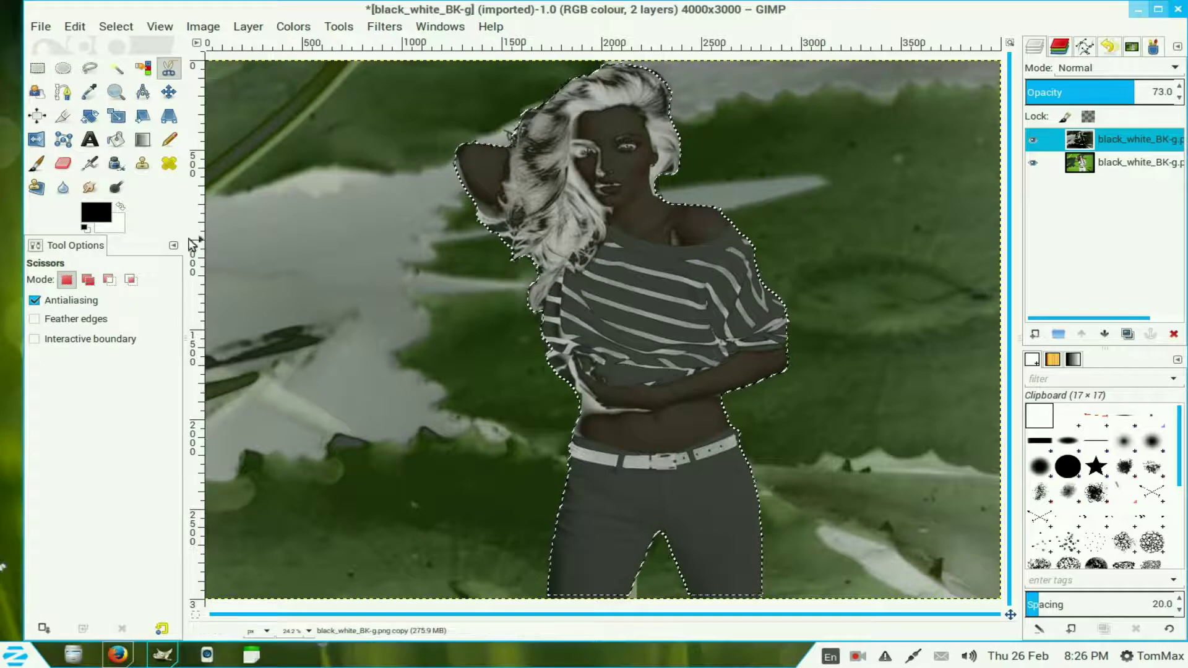
Step: Fill the figure white, the inverted background black, and set layer opacity to 100
{"action": "left_click", "coordinate": [123, 208]}
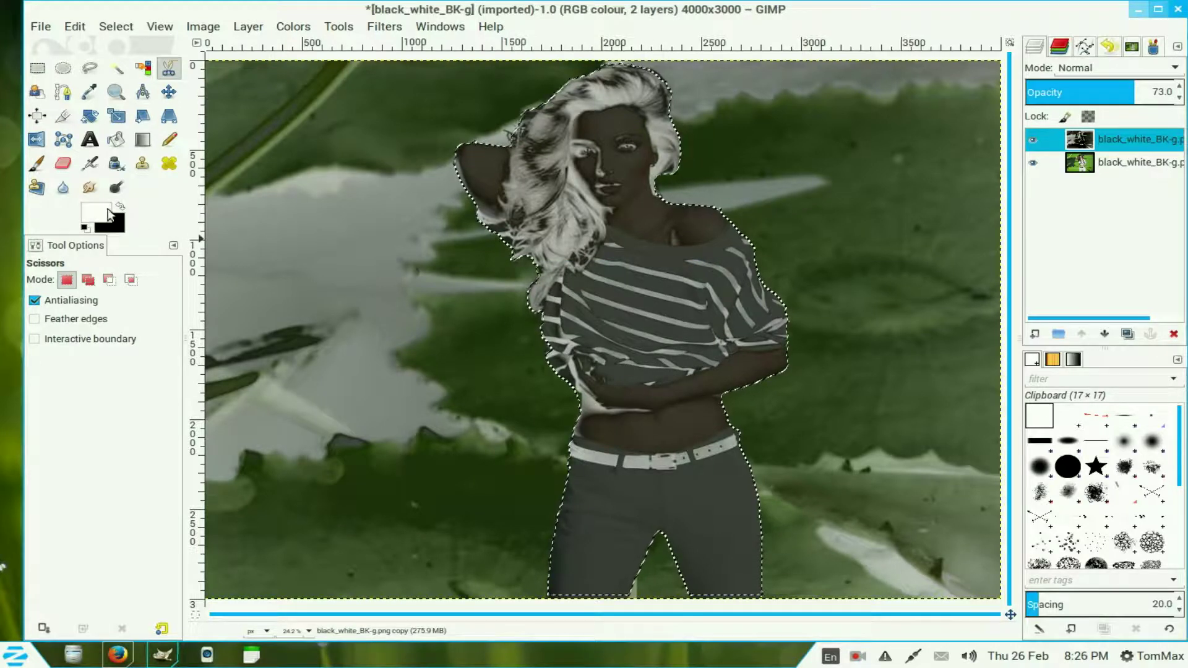
{"action": "left_click_drag", "start_coordinate": [99, 213], "coordinate": [619, 296]}
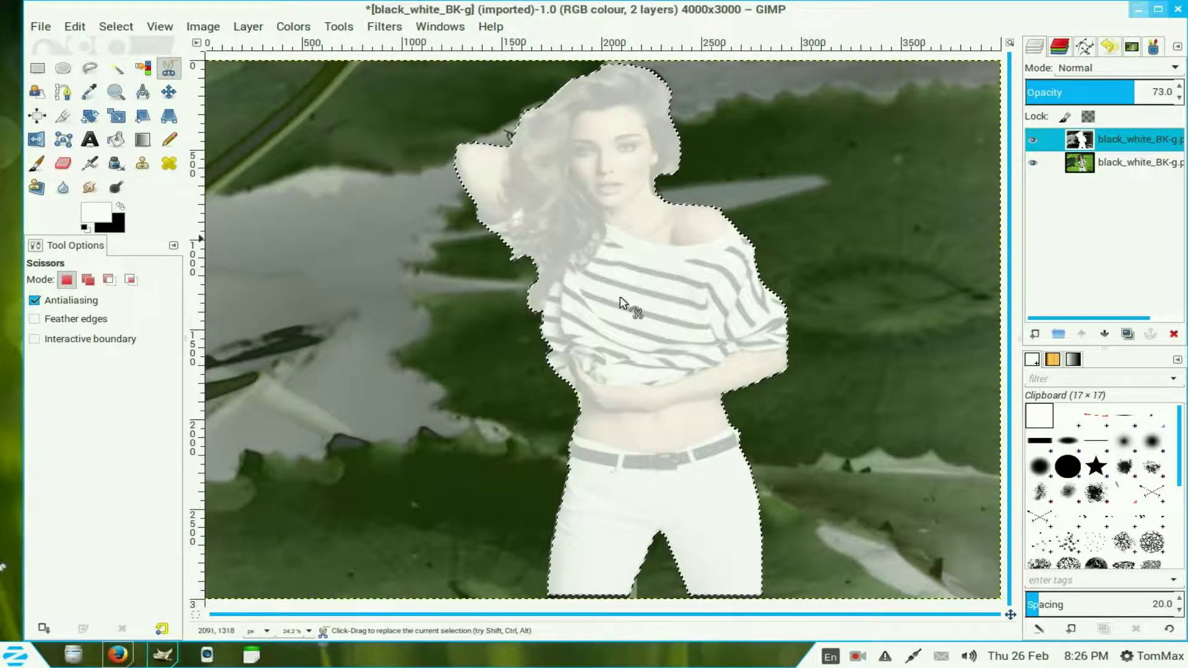
{"action": "left_click", "coordinate": [120, 27]}
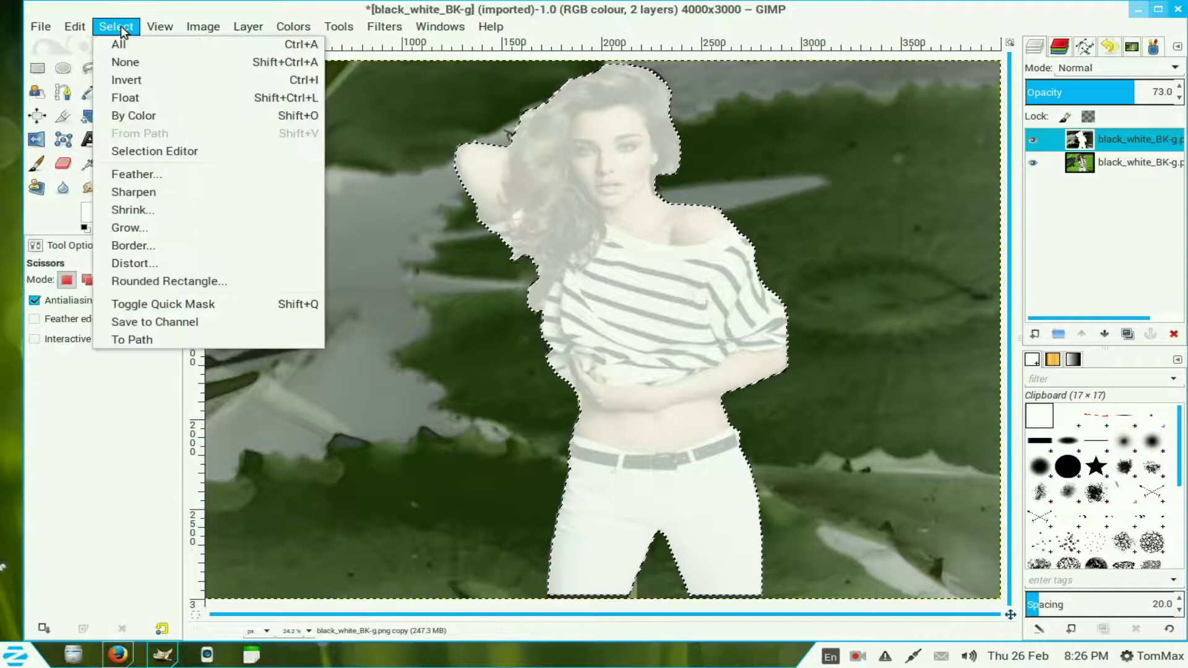
{"action": "left_click", "coordinate": [126, 81]}
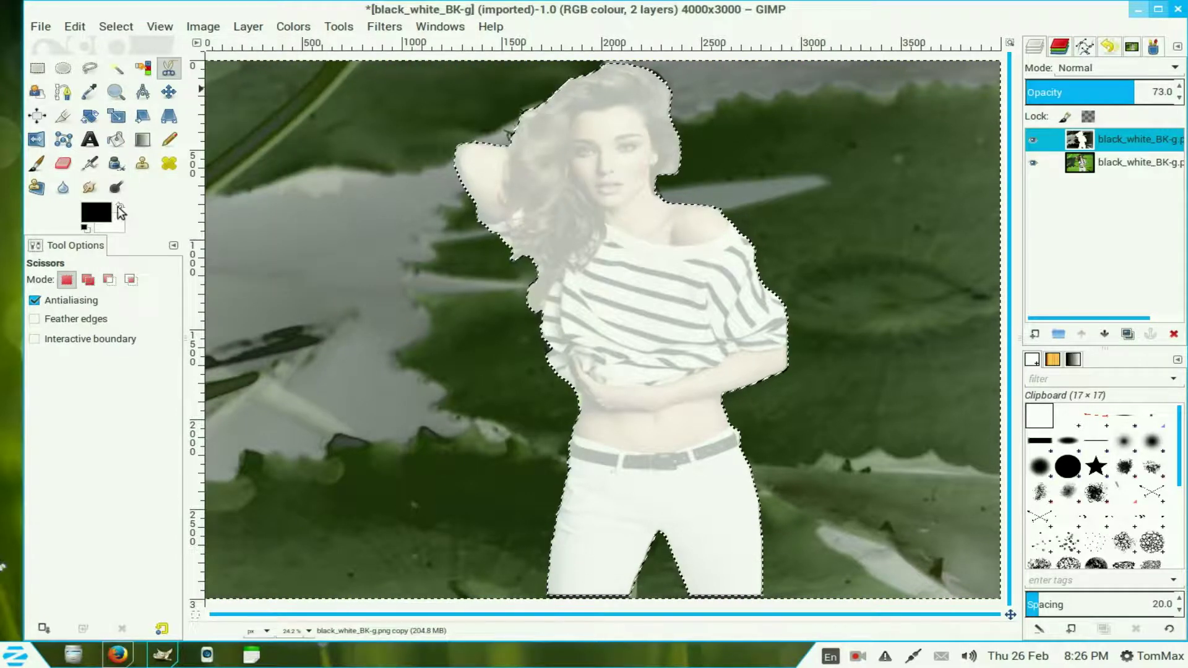
{"action": "left_click_drag", "start_coordinate": [96, 213], "coordinate": [381, 333]}
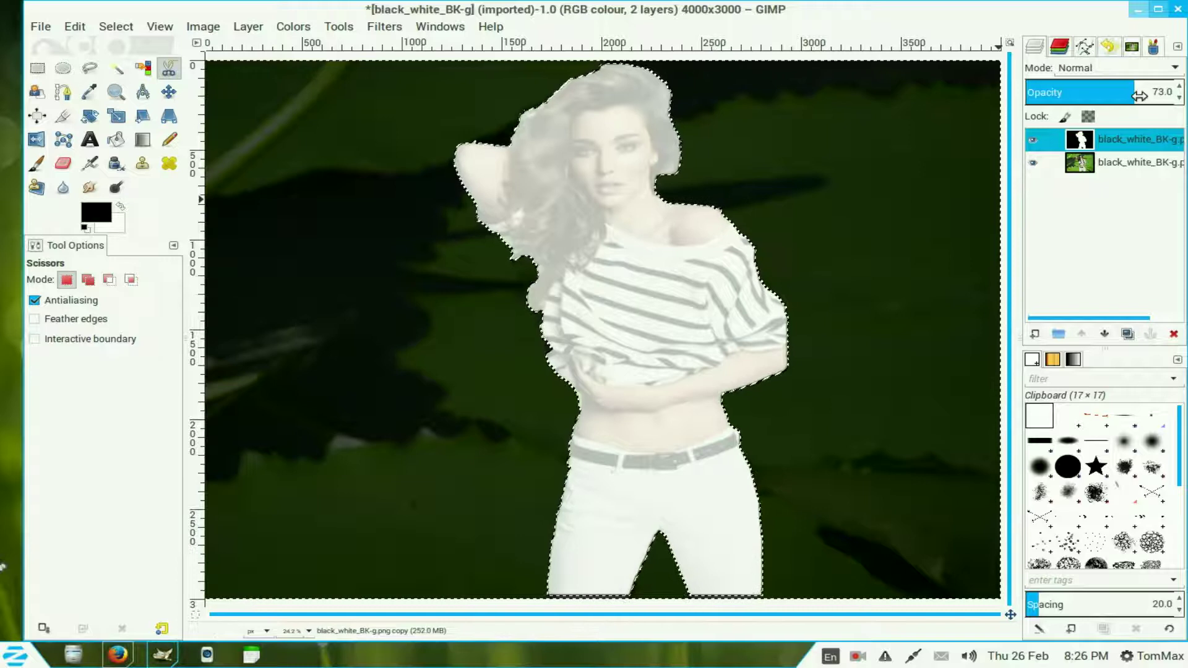
{"action": "left_click_drag", "start_coordinate": [1139, 95], "coordinate": [1183, 86]}
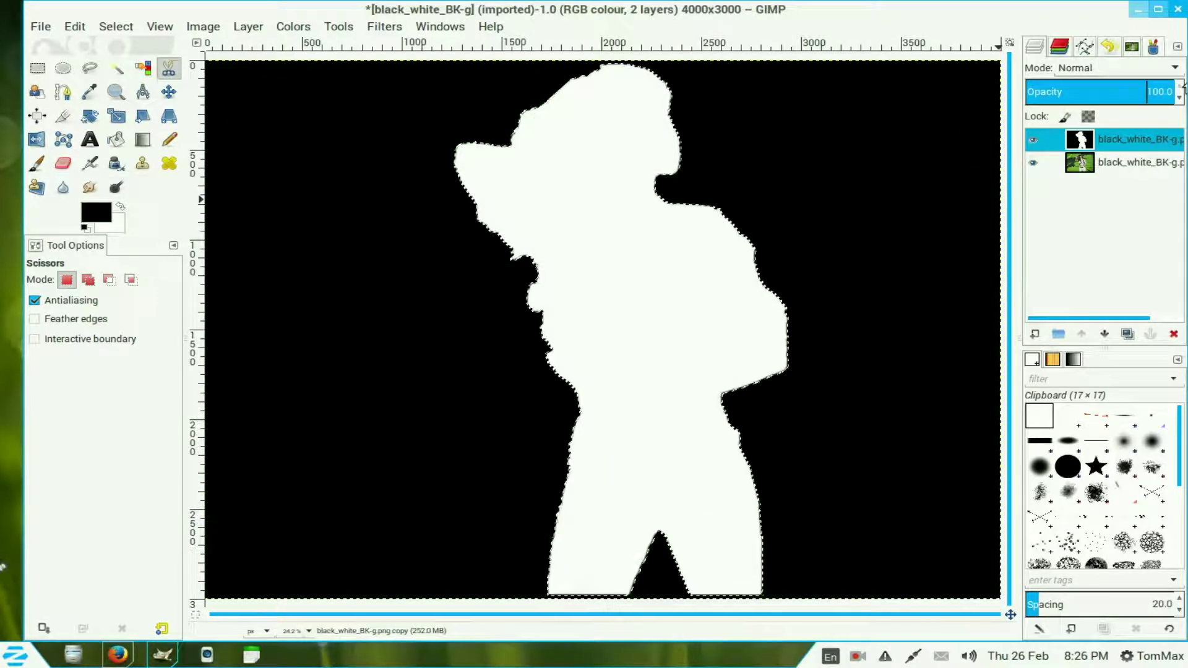
Step: Clear the selection and copy the silhouette to the clipboard
{"action": "left_click", "coordinate": [116, 27]}
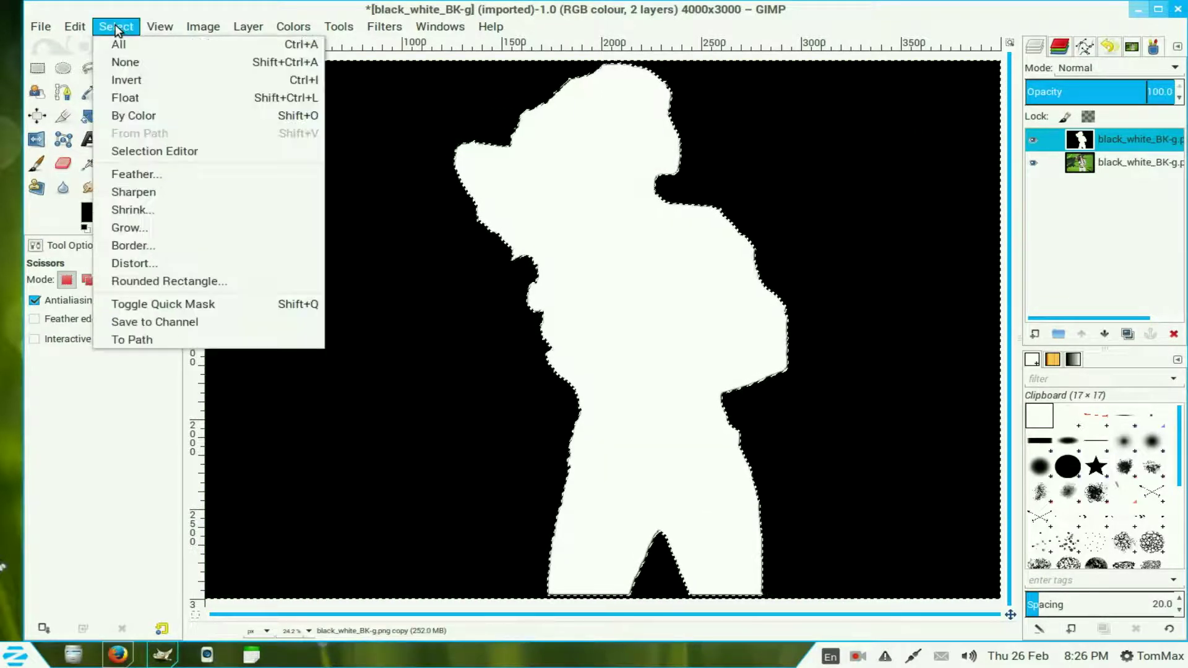
{"action": "left_click", "coordinate": [120, 64]}
{"action": "left_click", "coordinate": [80, 26]}
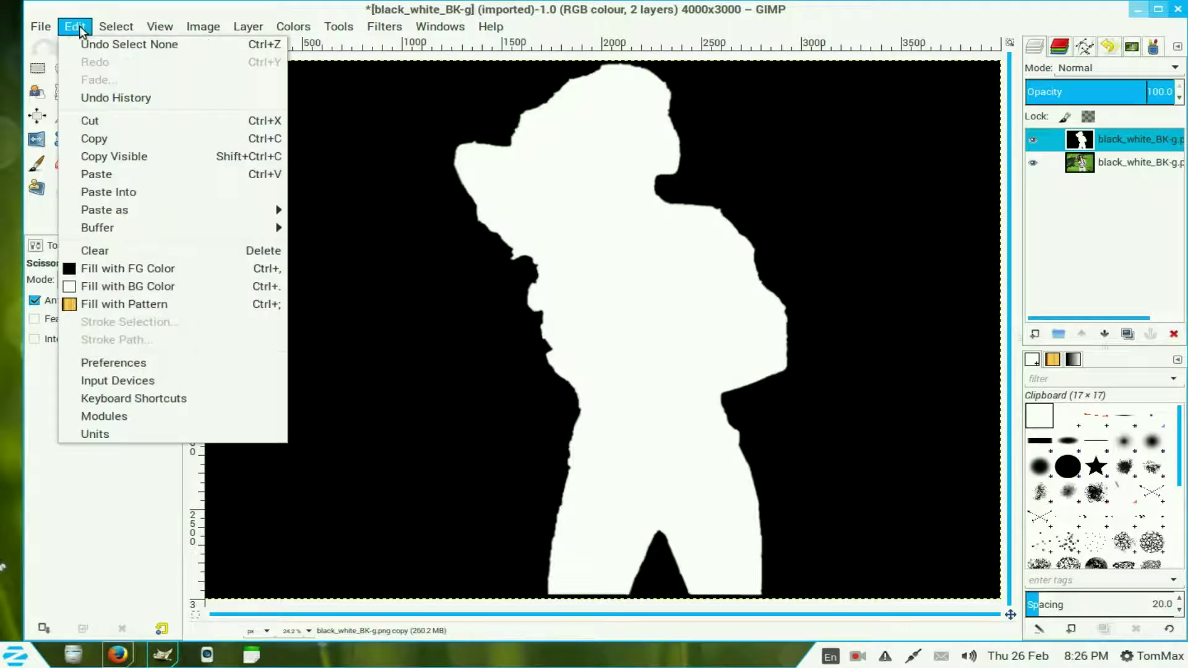
{"action": "left_click", "coordinate": [101, 139]}
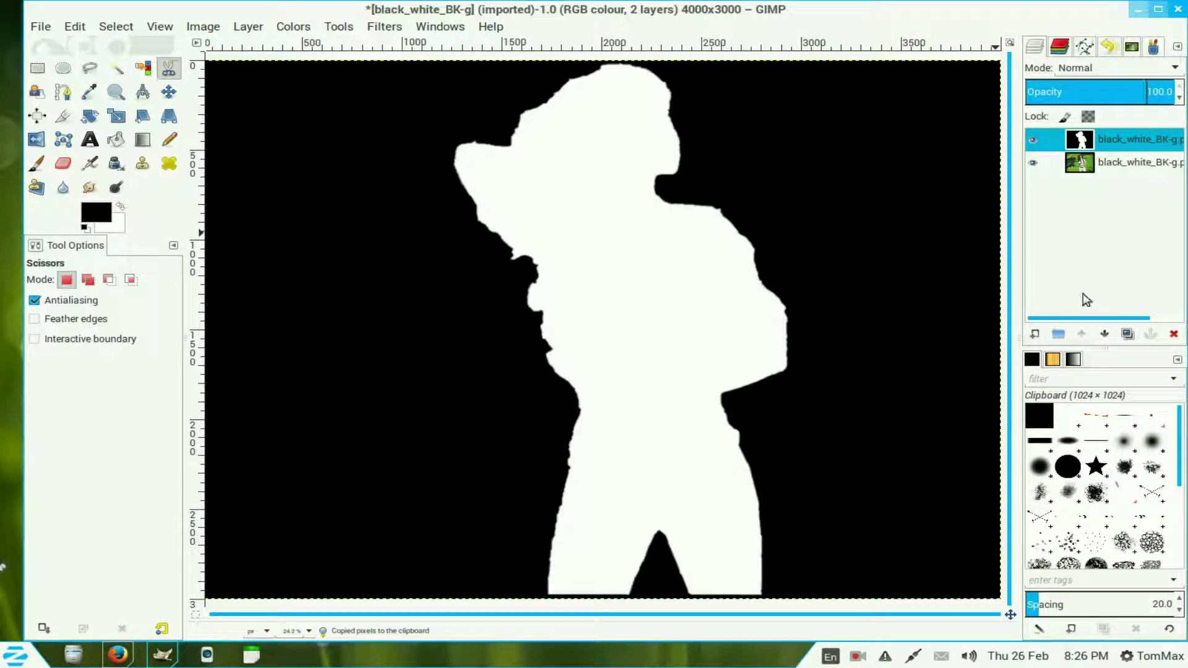
Step: Move the silhouette layer below the photo, hide it, and select the photo layer
{"action": "left_click", "coordinate": [1104, 336]}
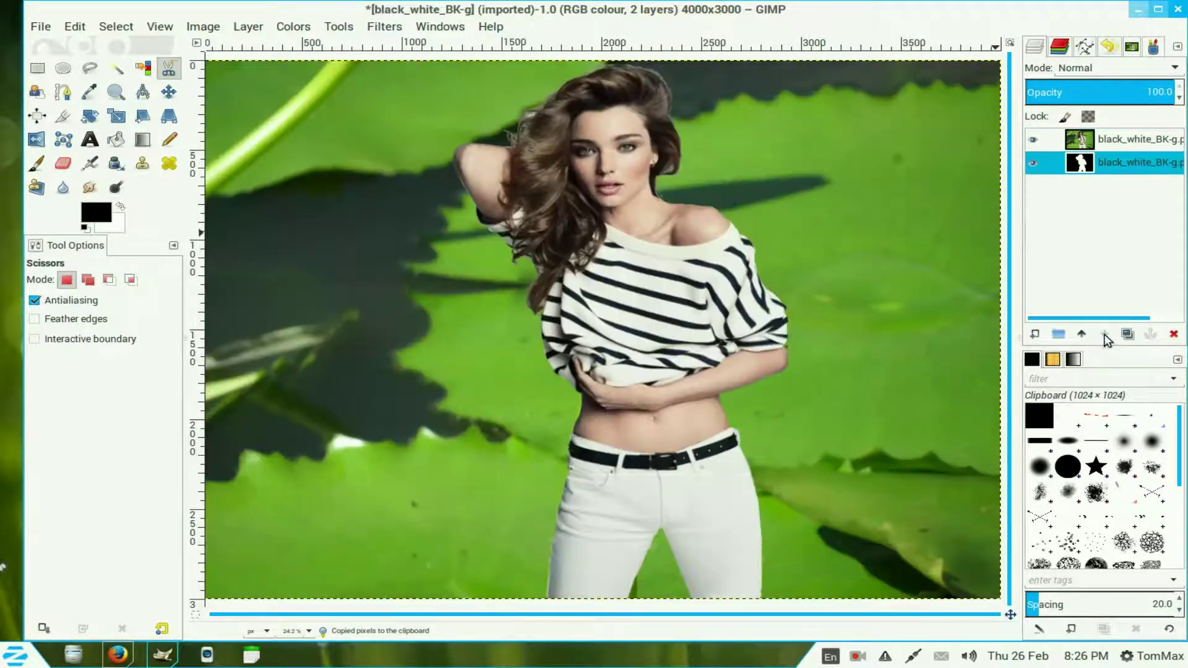
{"action": "left_click", "coordinate": [1032, 163]}
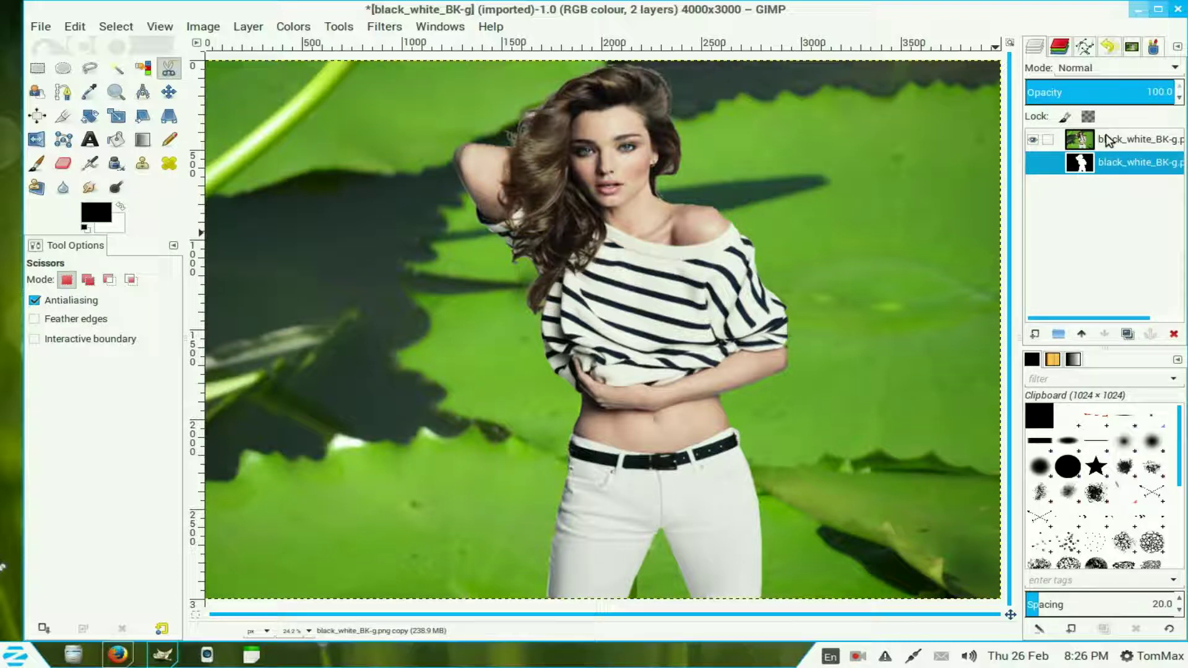
{"action": "left_click", "coordinate": [1065, 141]}
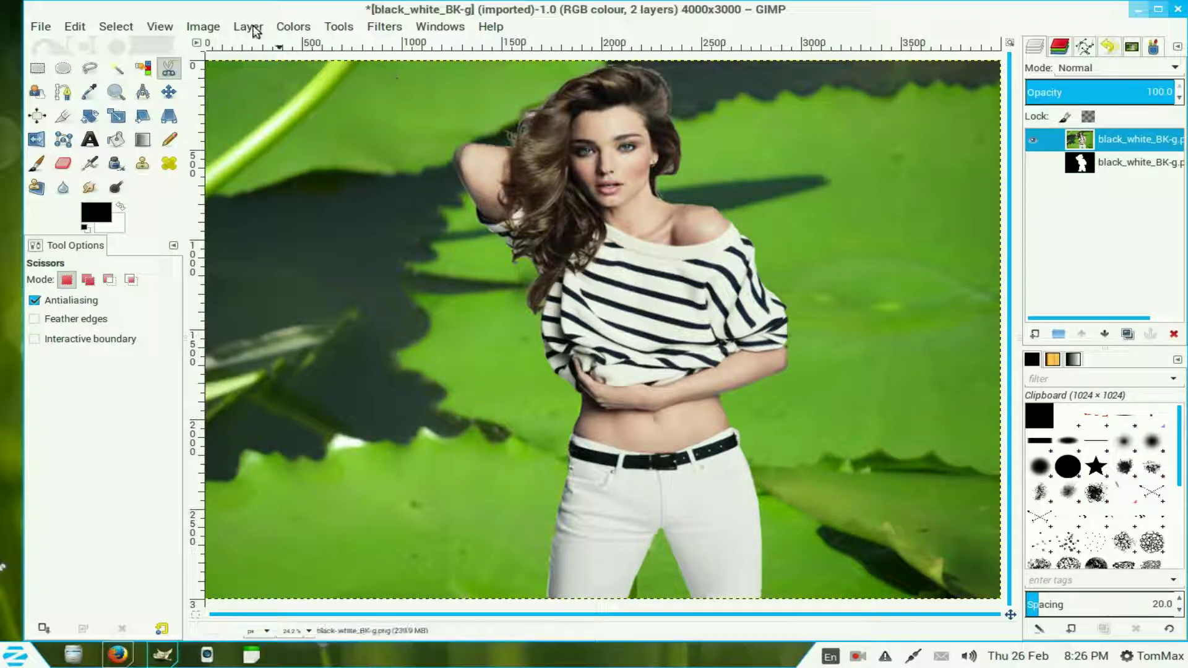
Step: Add a white (full opacity) layer mask to the photo layer
{"action": "left_click", "coordinate": [251, 26]}
{"action": "mouse_move", "coordinate": [411, 193]}
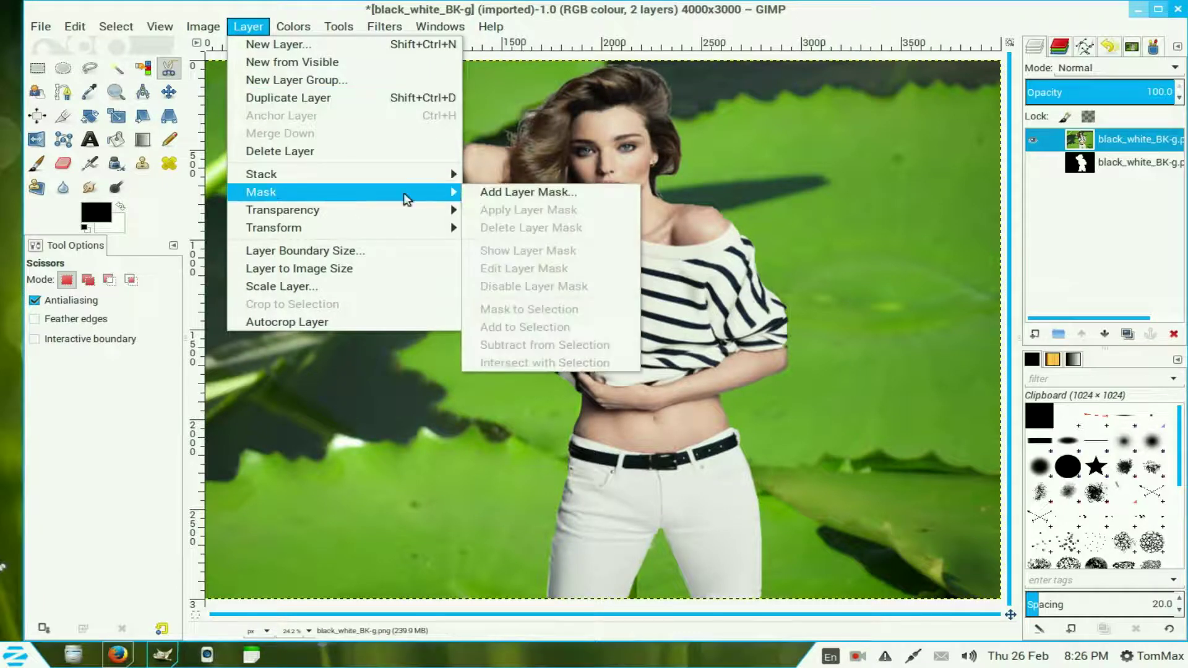
{"action": "left_click", "coordinate": [517, 193]}
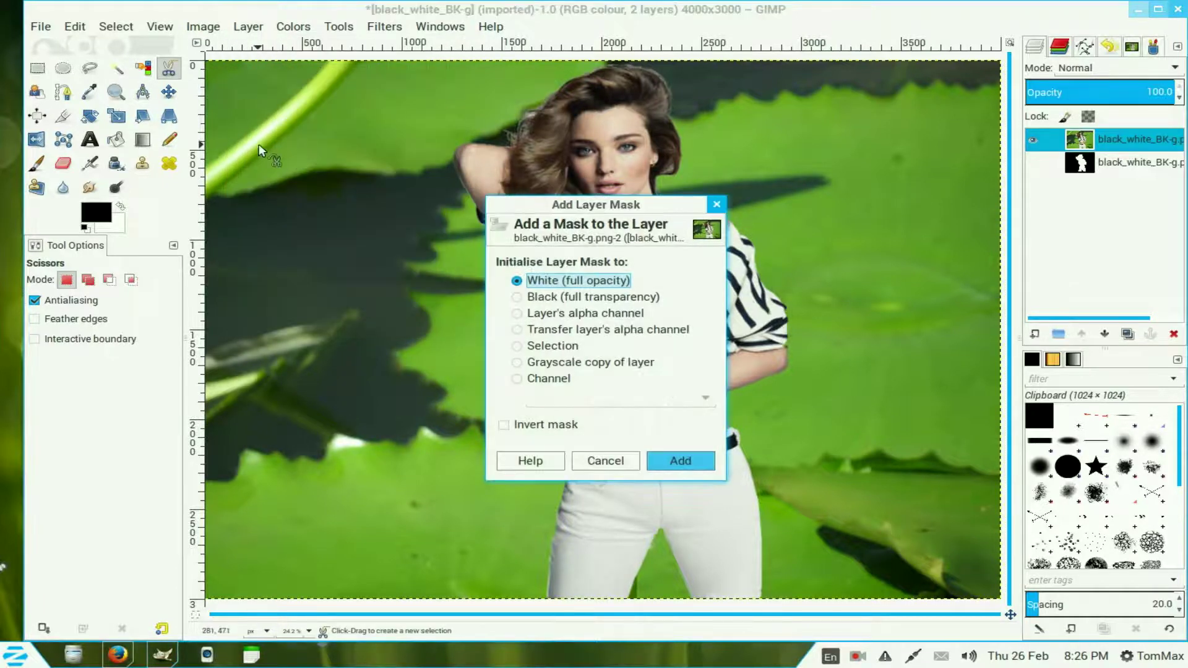
{"action": "left_click", "coordinate": [690, 464]}
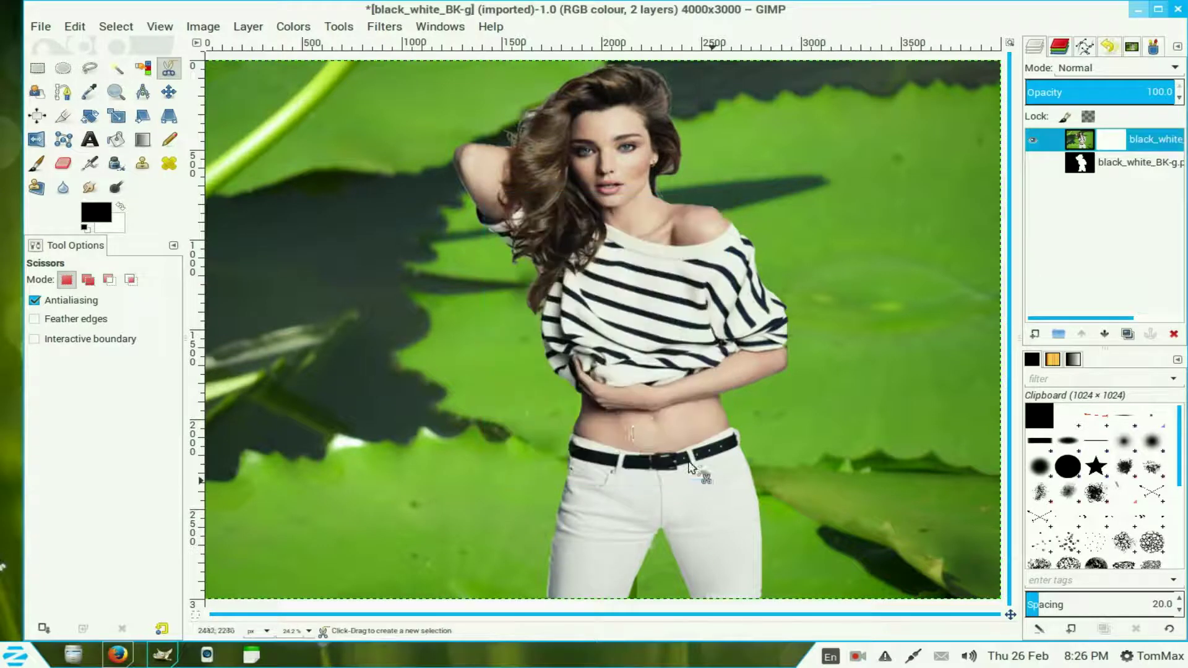
Step: Paste the silhouette into the photo's mask and anchor it
{"action": "left_click", "coordinate": [77, 26]}
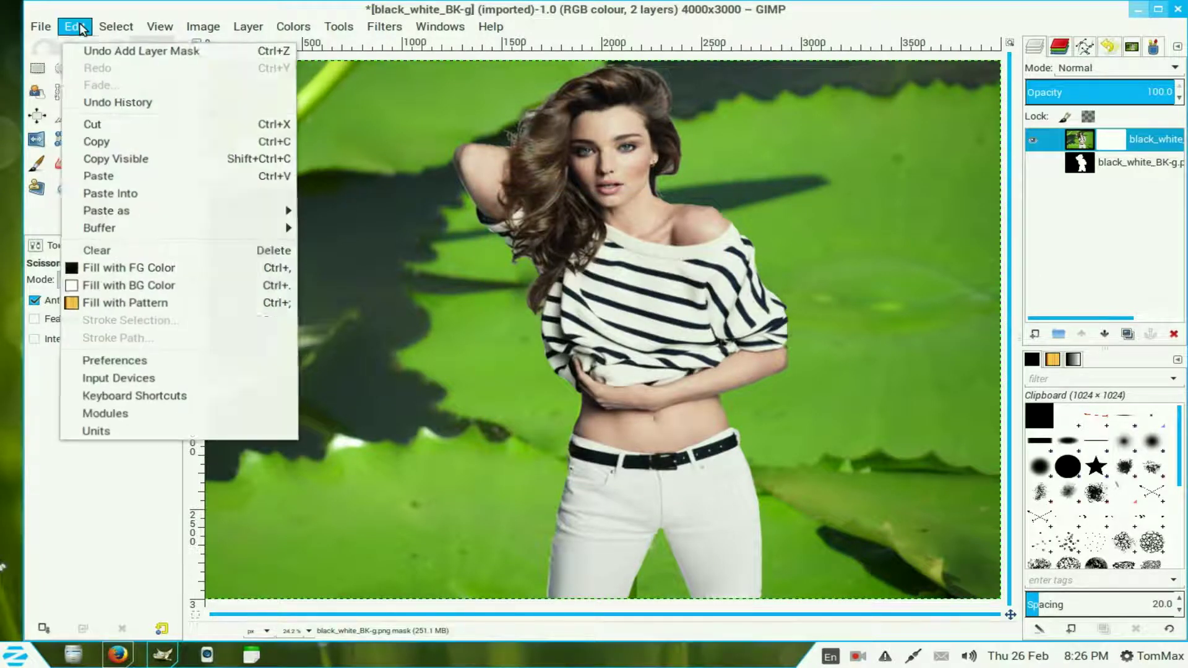
{"action": "left_click", "coordinate": [96, 175]}
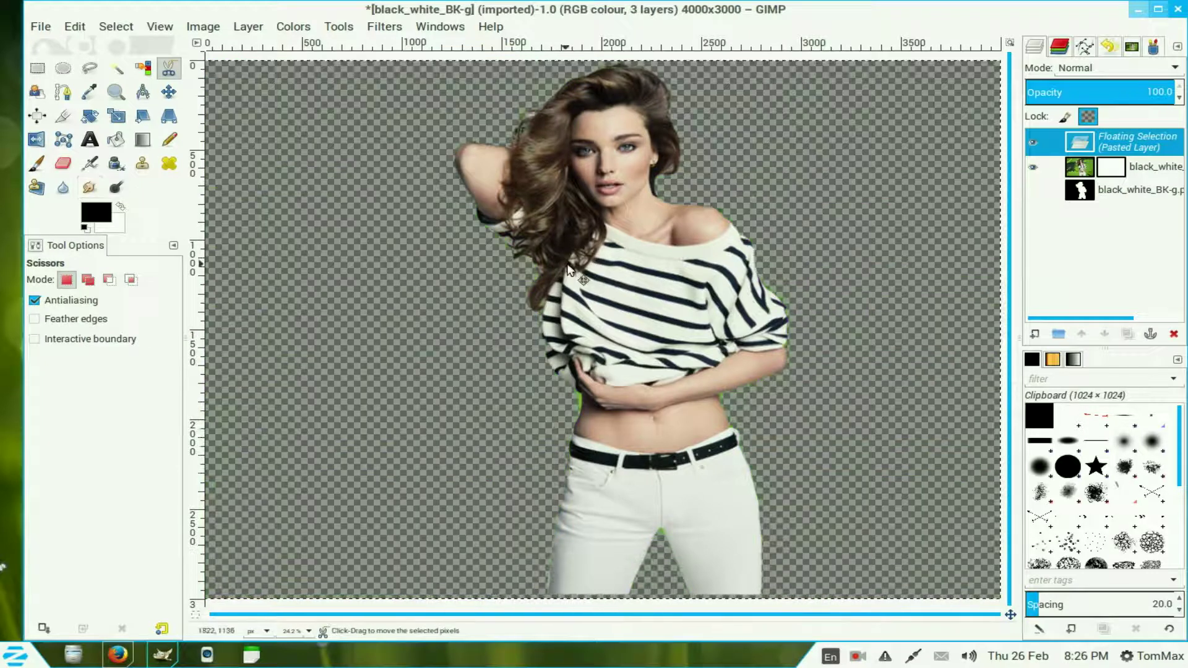
{"action": "left_click", "coordinate": [1151, 335]}
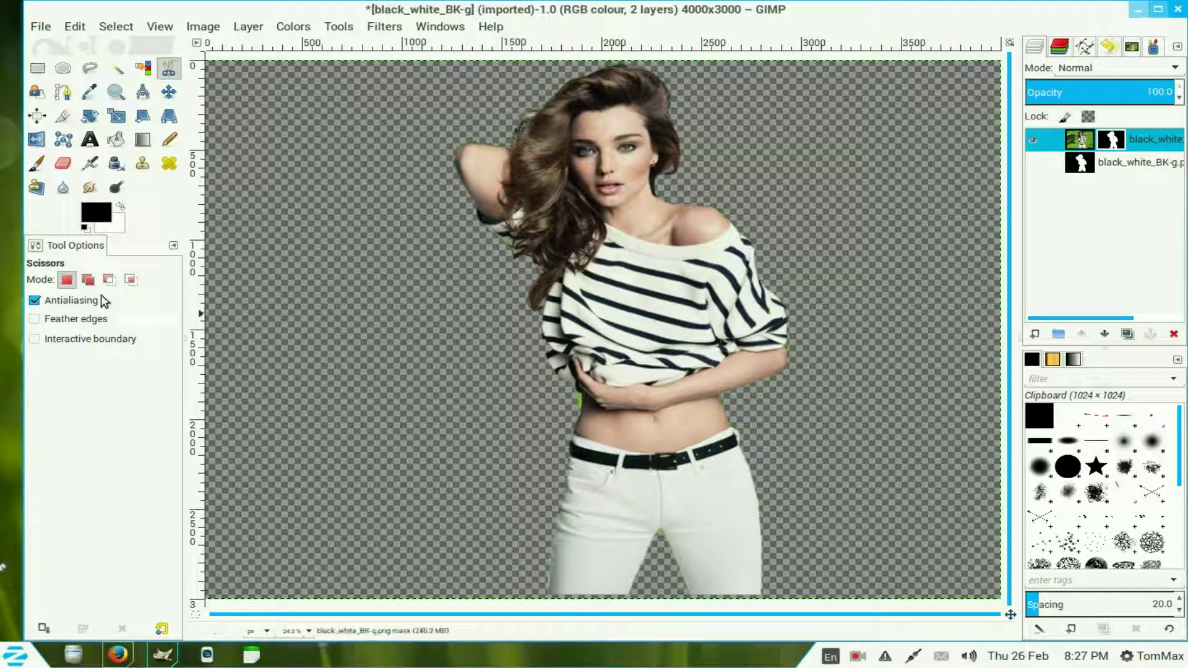
Step: Zoom in on the waist and set up the Paintbrush with the 2. Hardness 050 brush
{"action": "left_click", "coordinate": [121, 206]}
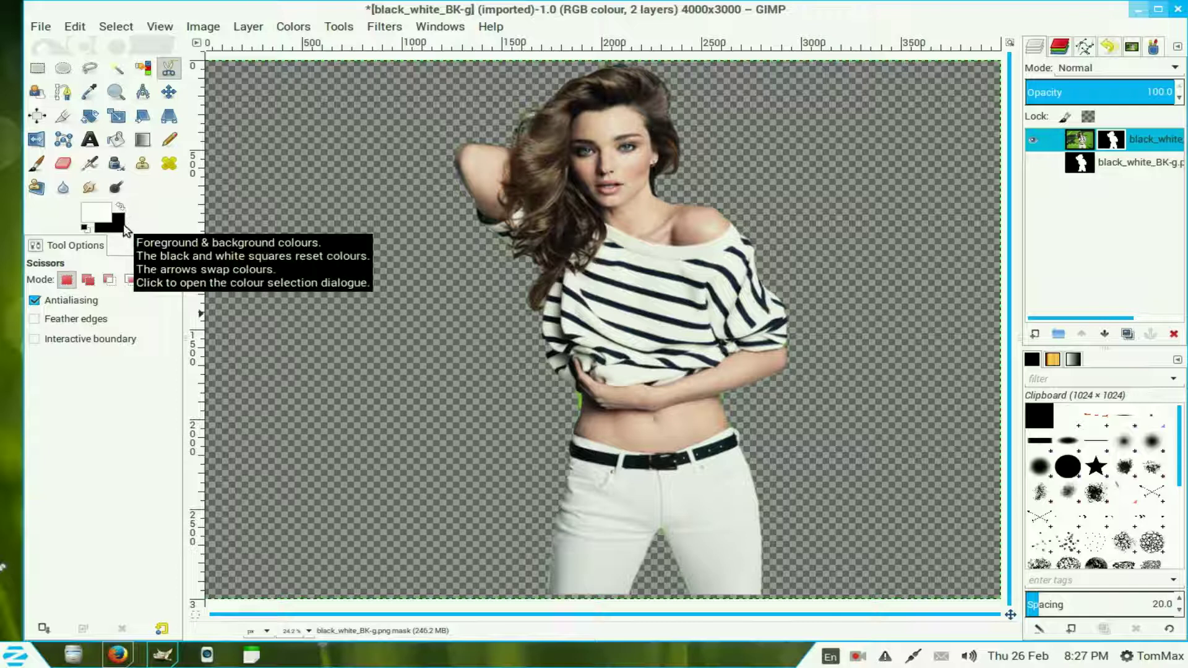
{"action": "left_click", "coordinate": [36, 163]}
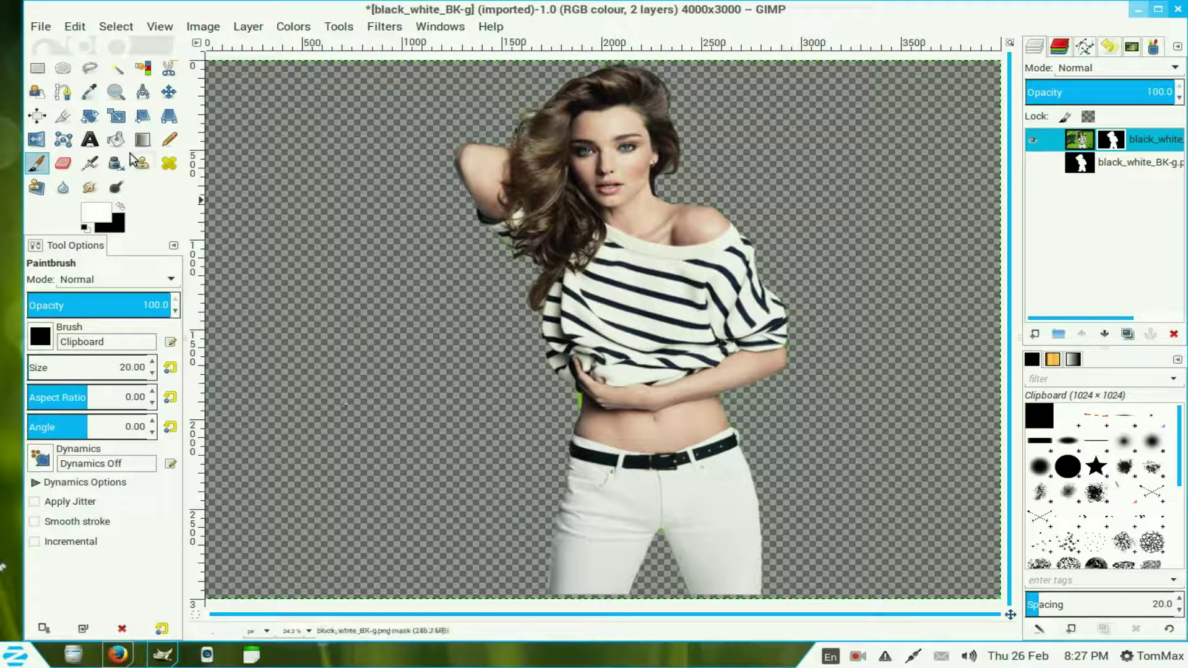
{"action": "left_click", "coordinate": [117, 92]}
{"action": "left_click_drag", "start_coordinate": [534, 319], "coordinate": [702, 478]}
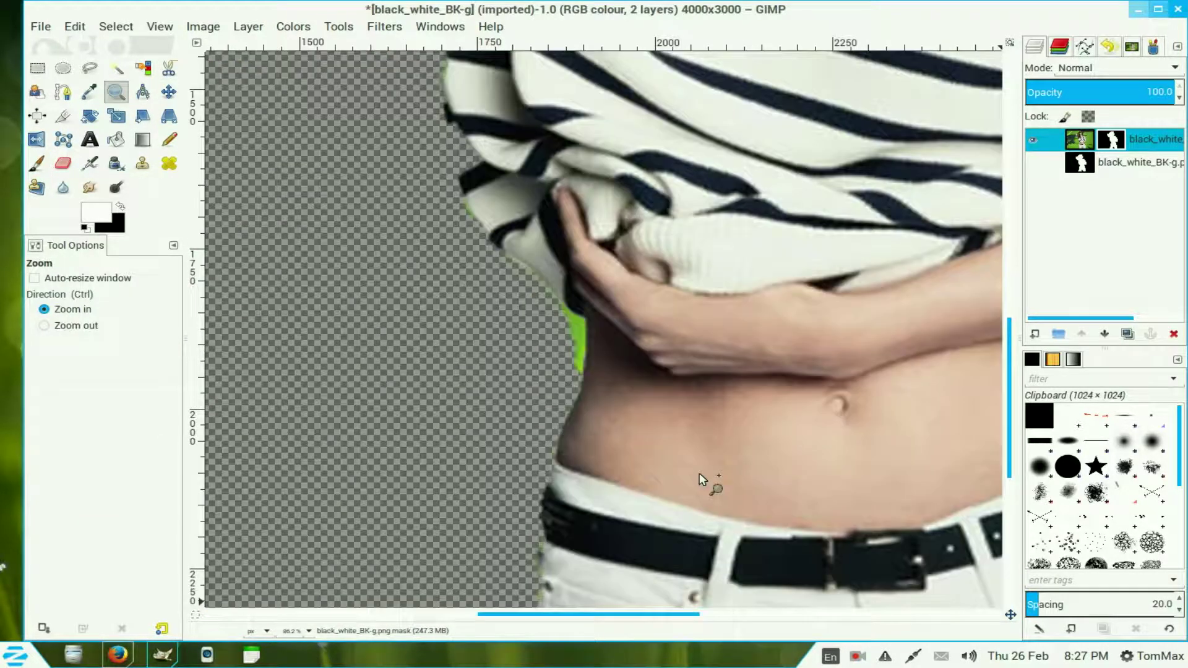
{"action": "left_click", "coordinate": [1155, 443]}
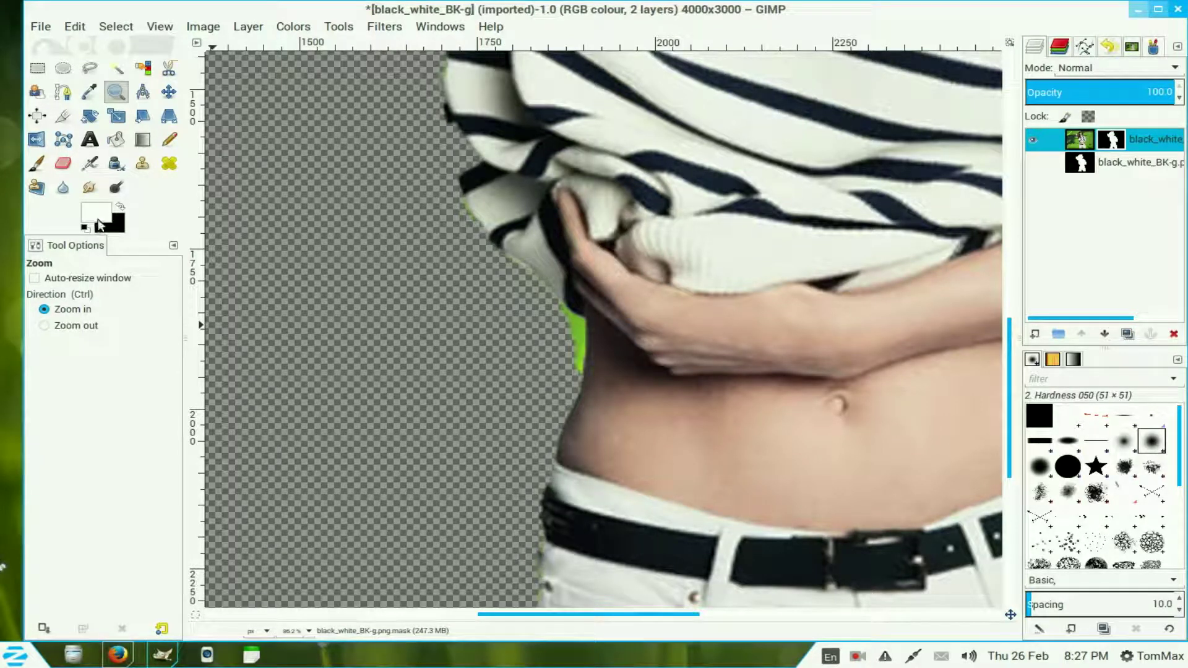
{"action": "left_click", "coordinate": [38, 164]}
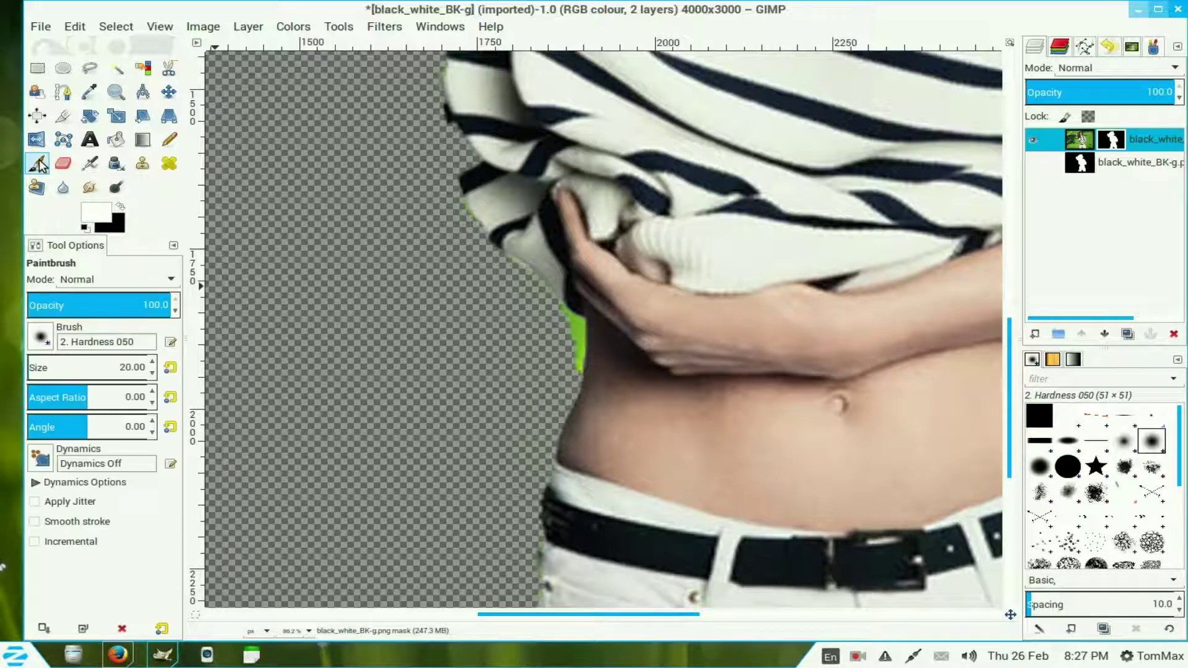
Step: Paint black on the mask over the green fringe at the waist and beside the hand
{"action": "left_click", "coordinate": [581, 320]}
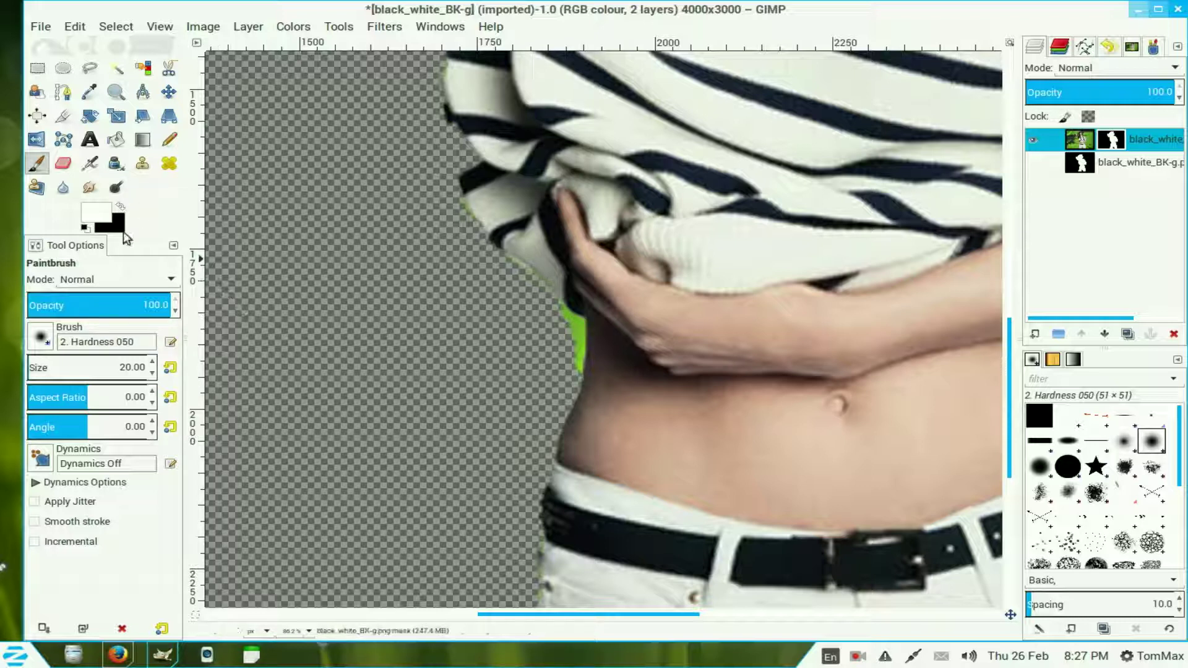
{"action": "left_click", "coordinate": [120, 207]}
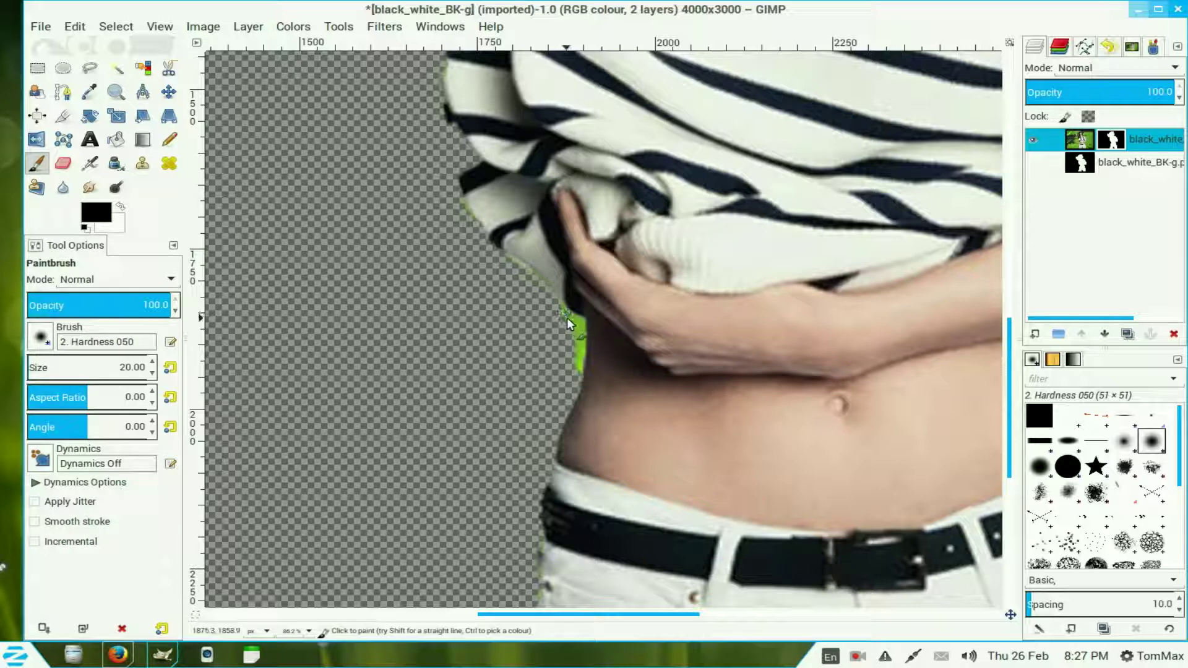
{"action": "left_click_drag", "start_coordinate": [577, 342], "coordinate": [582, 366]}
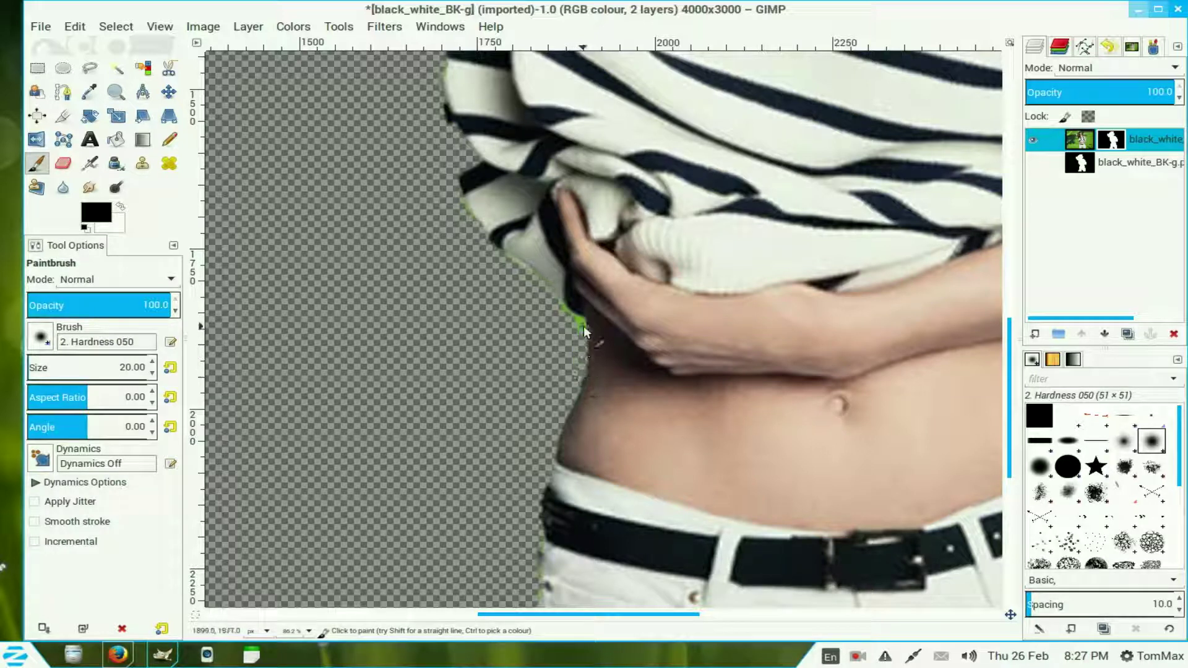
{"action": "left_click_drag", "start_coordinate": [584, 325], "coordinate": [560, 308]}
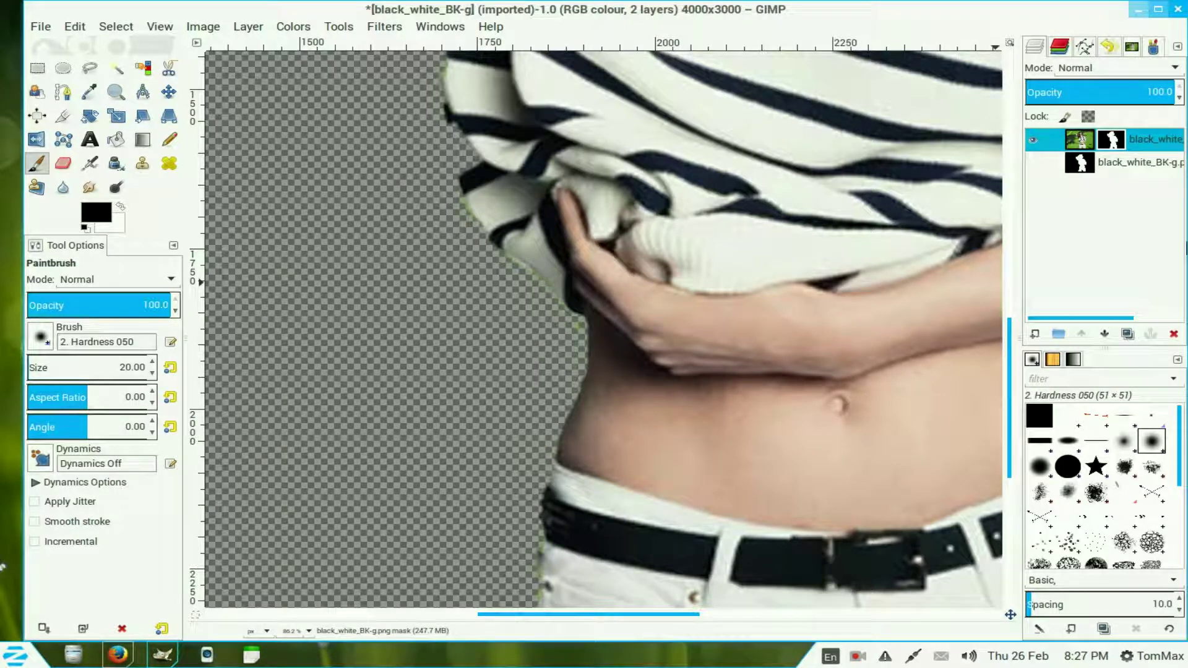
Step: Delete the lower duplicate layer, apply the layer mask, and zoom out to 25%
{"action": "left_click", "coordinate": [1092, 168]}
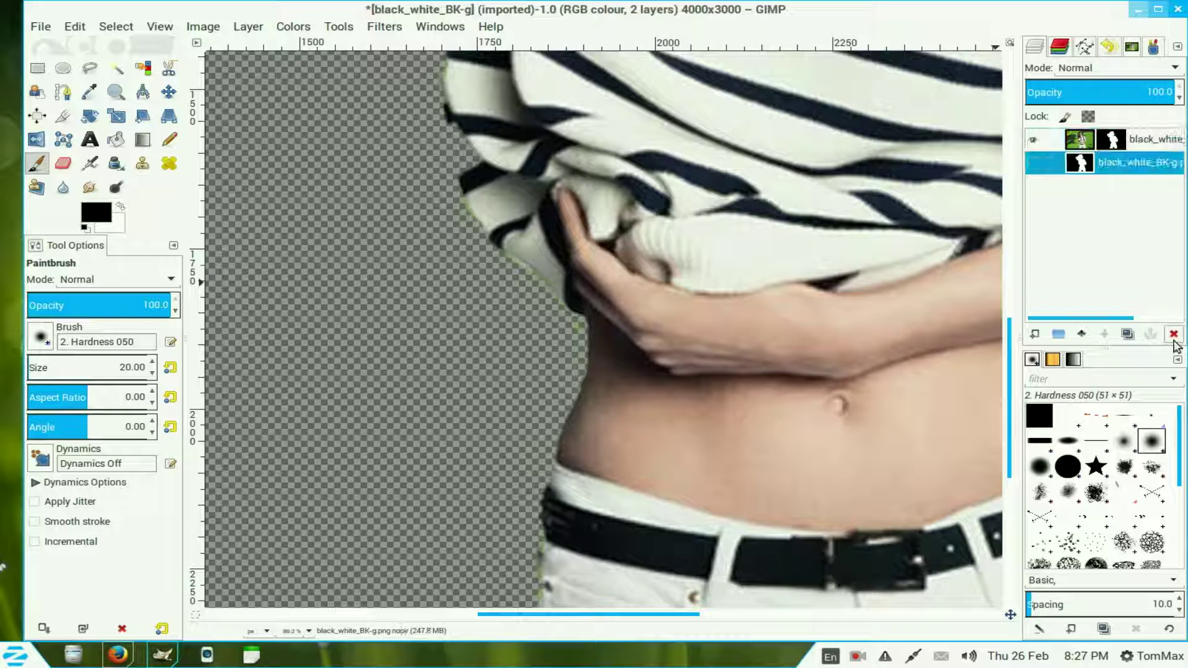
{"action": "left_click", "coordinate": [1174, 335]}
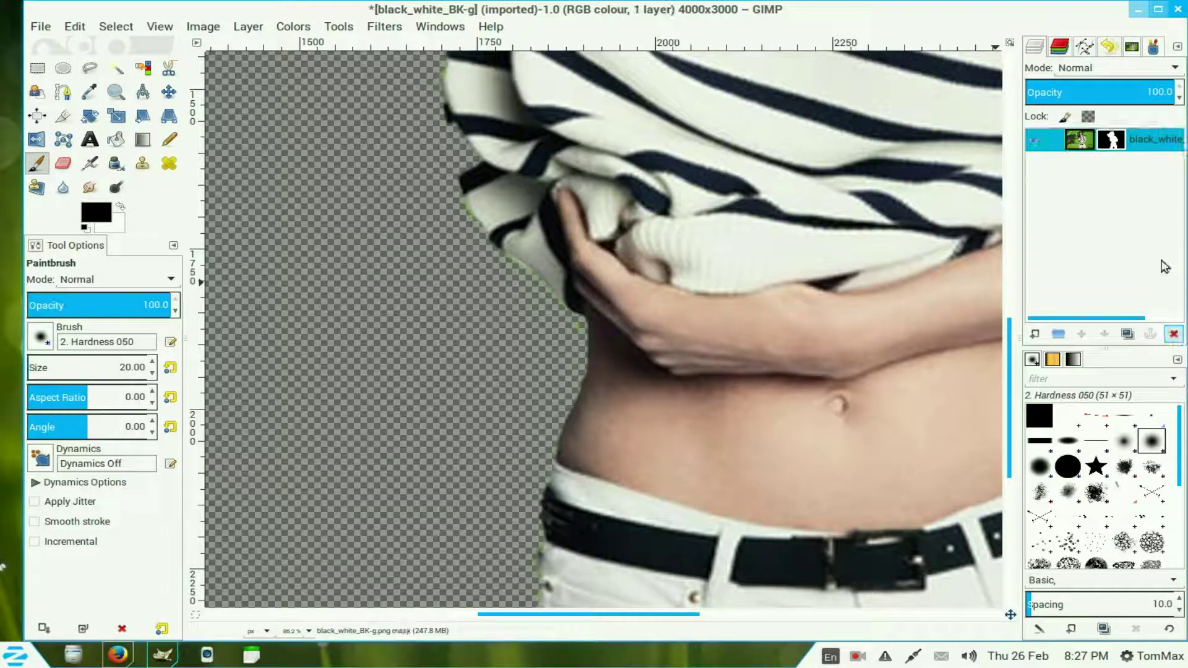
{"action": "right_click", "coordinate": [1079, 143]}
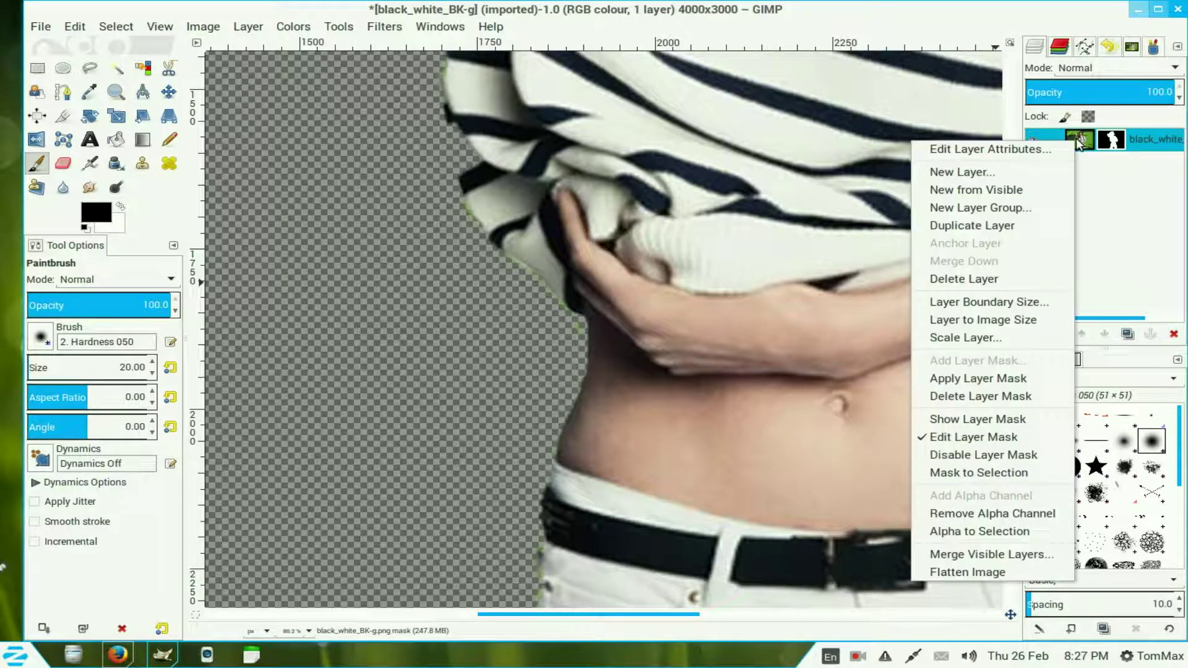
{"action": "left_click", "coordinate": [1049, 378]}
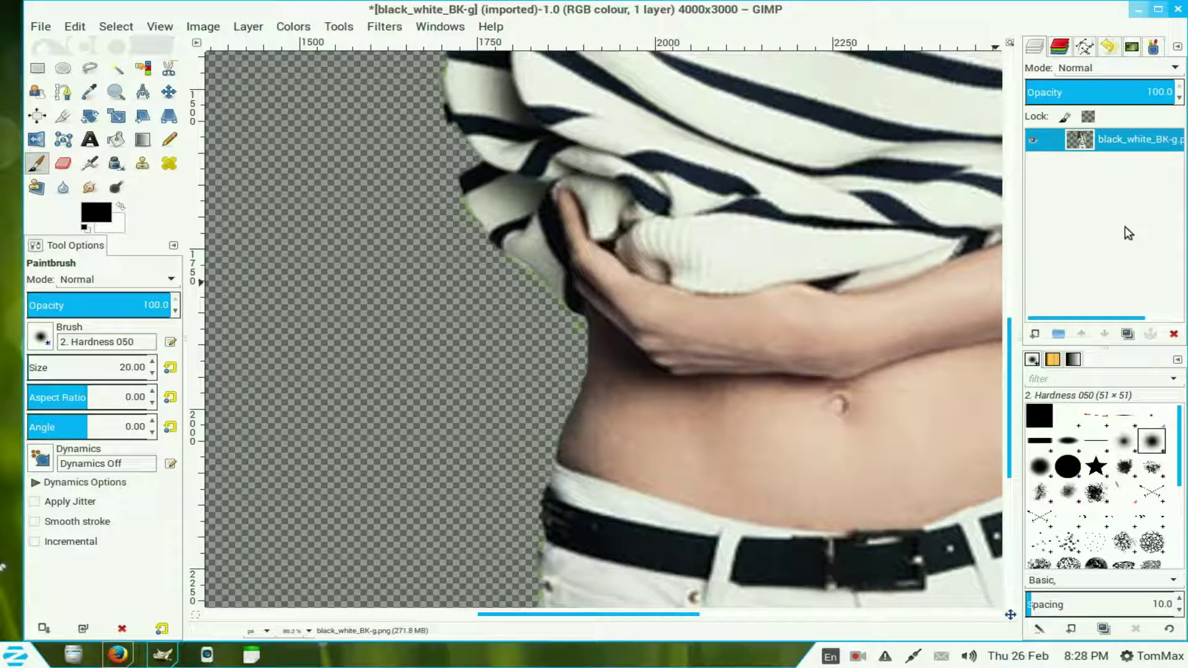
{"action": "left_click", "coordinate": [306, 633]}
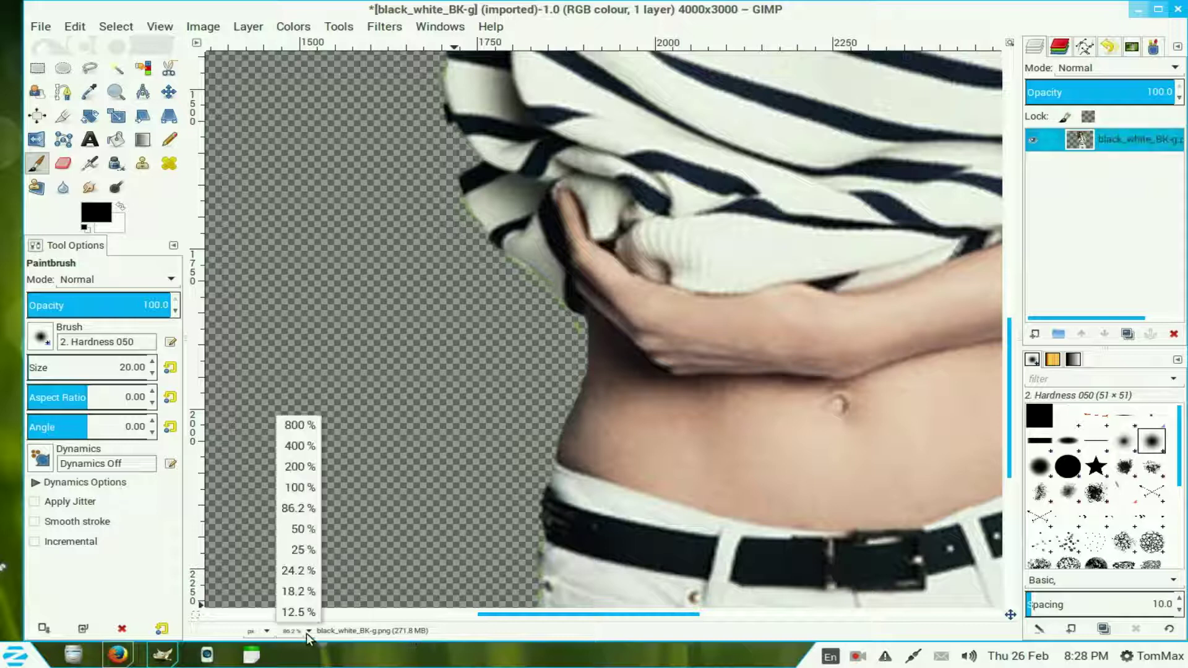
{"action": "left_click", "coordinate": [303, 548]}
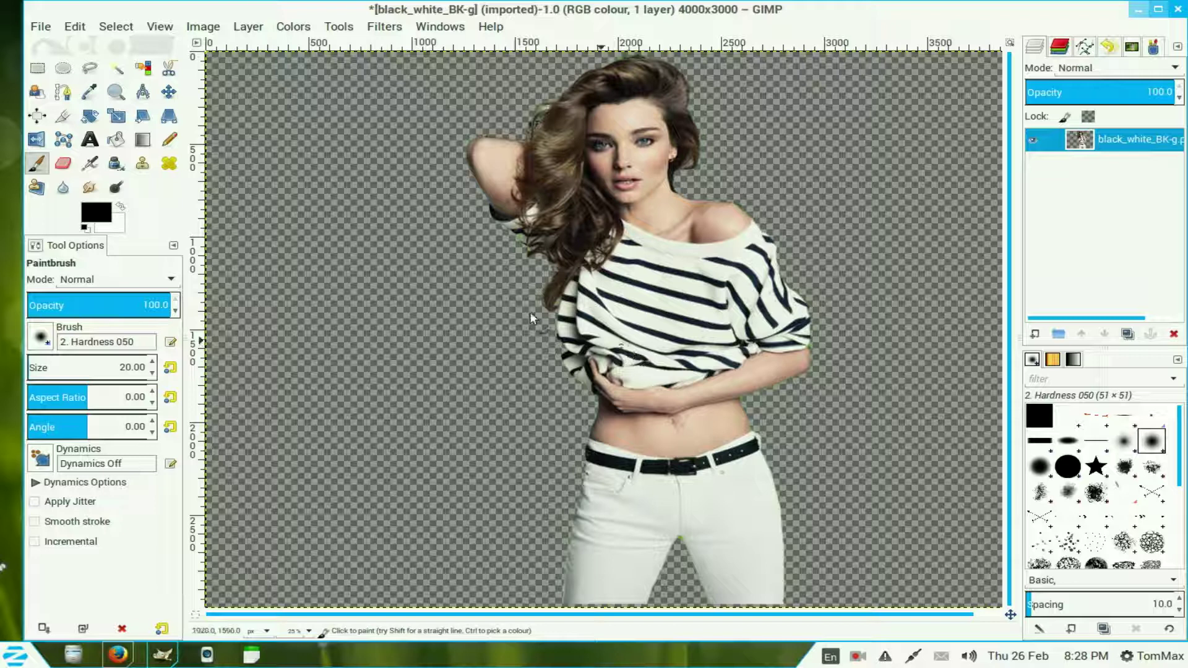
Step: Open the bike photo and add an alpha channel to its bike.jpg layer
{"action": "left_click", "coordinate": [859, 656]}
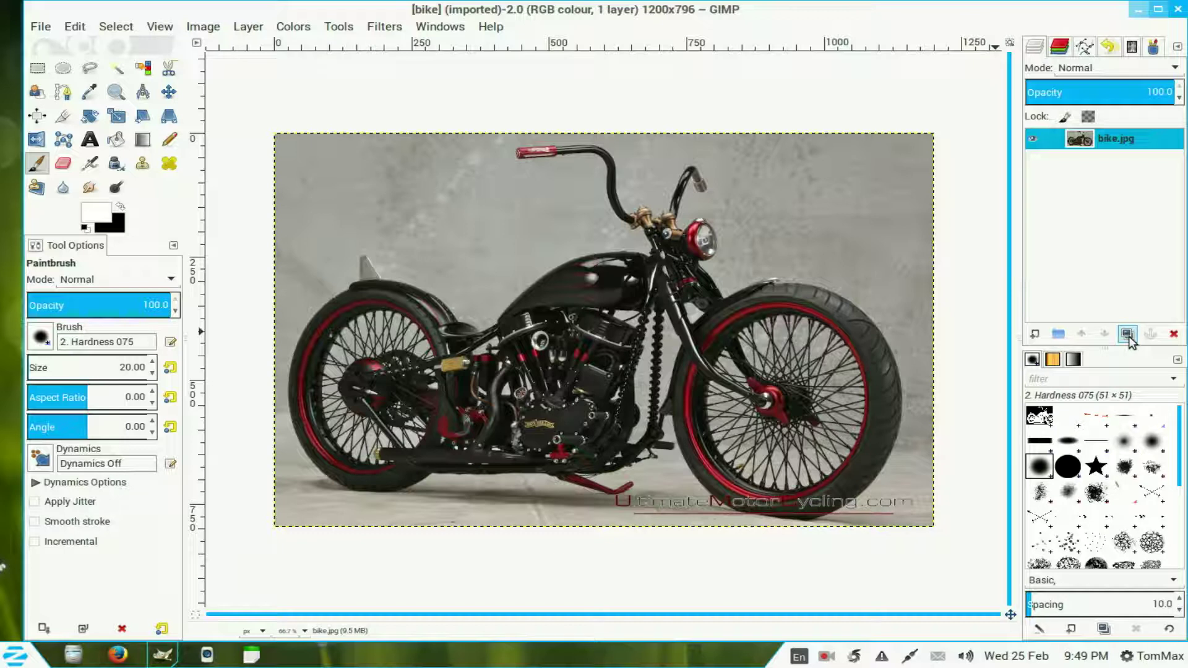
{"action": "right_click", "coordinate": [1088, 136]}
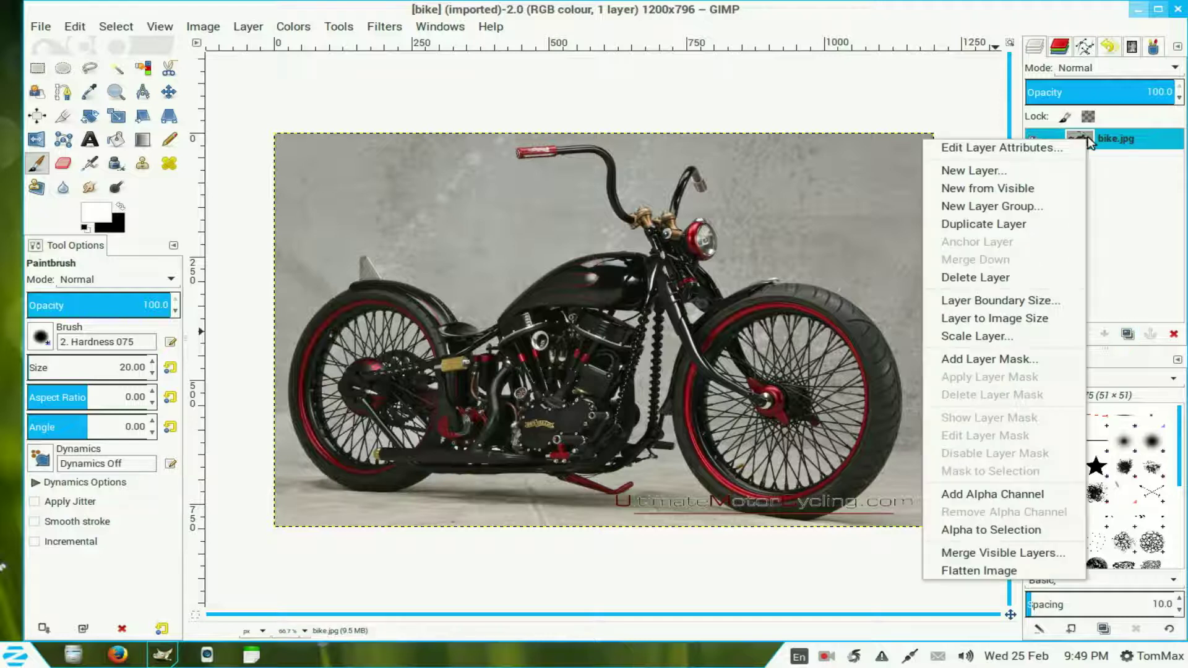
{"action": "left_click", "coordinate": [1045, 493]}
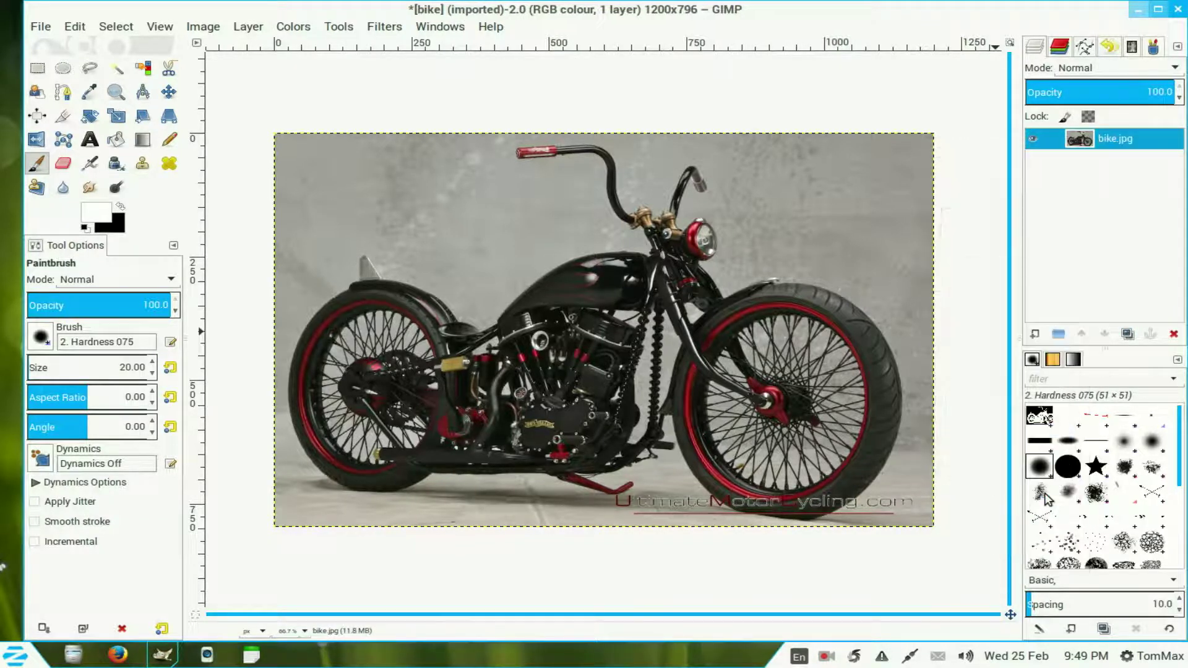
Step: Duplicate the bike.jpg layer, then desaturate and invert the copy
{"action": "left_click", "coordinate": [1130, 337]}
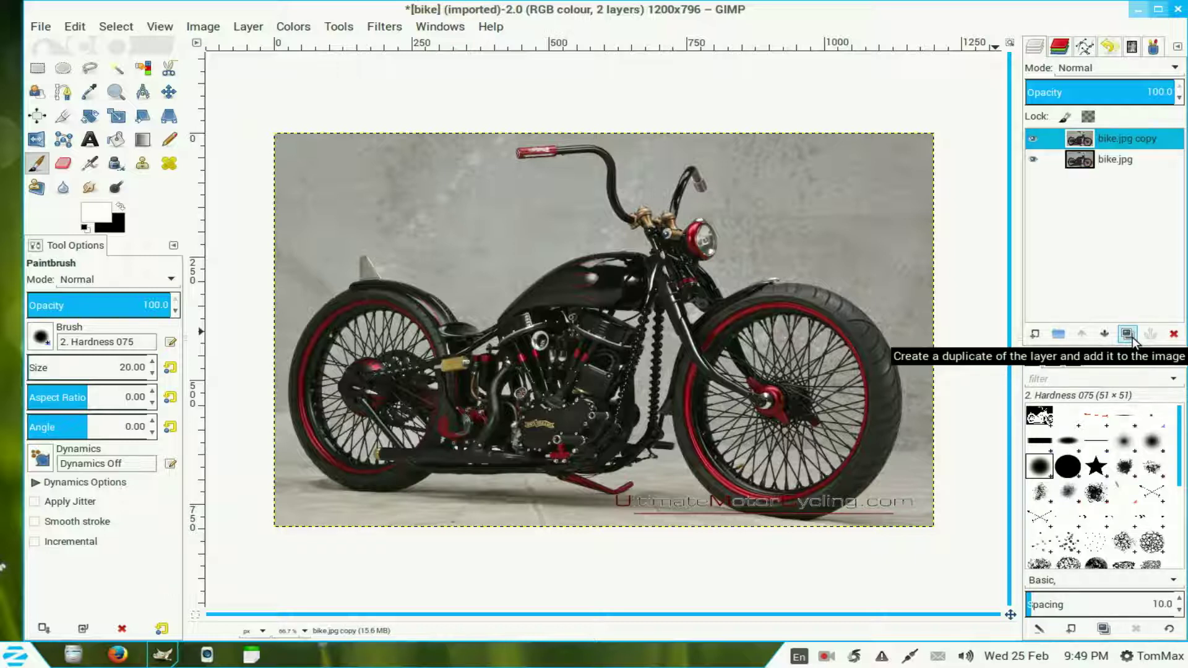
{"action": "left_click", "coordinate": [289, 26]}
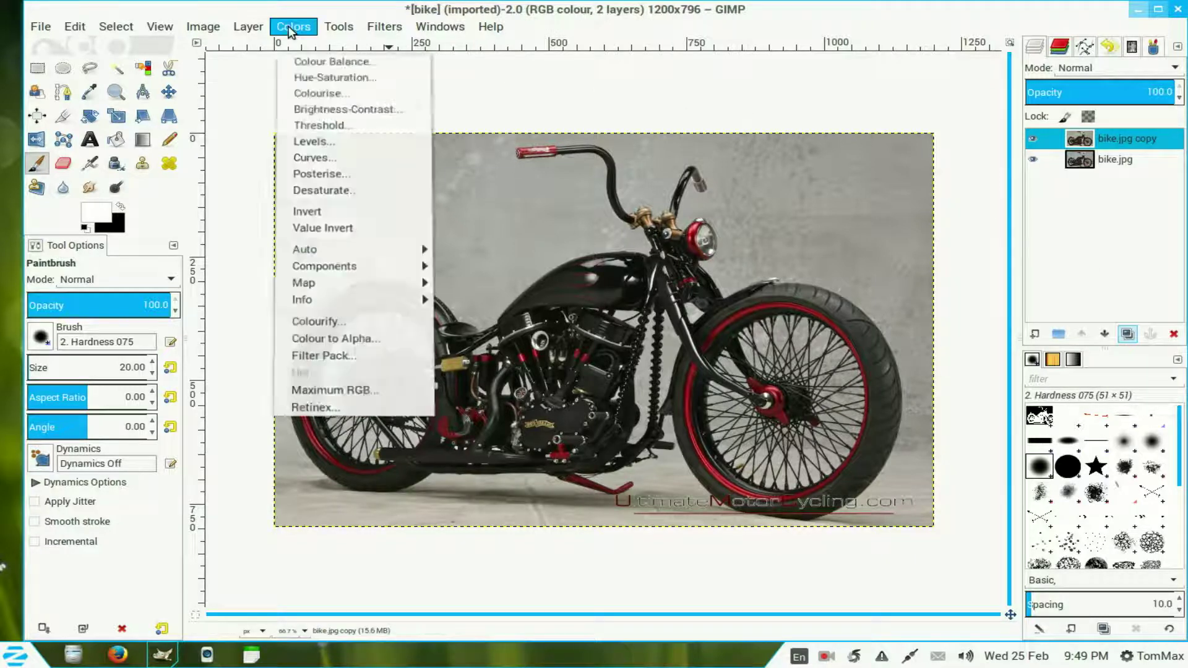
{"action": "left_click", "coordinate": [337, 186]}
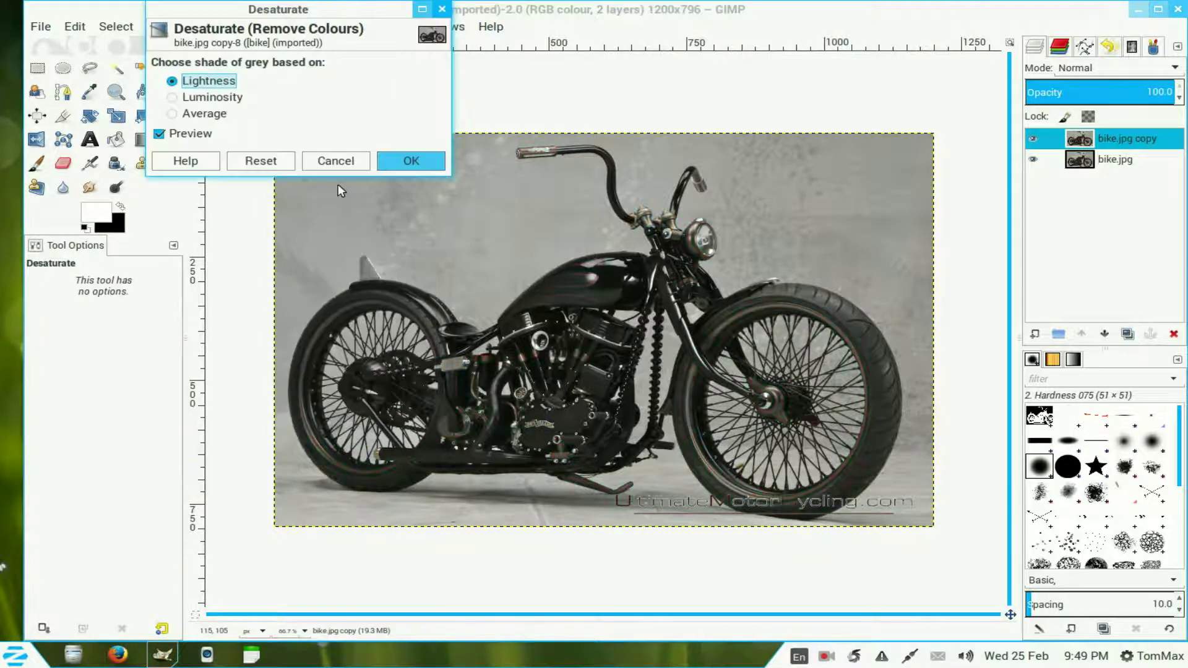
{"action": "left_click", "coordinate": [411, 161]}
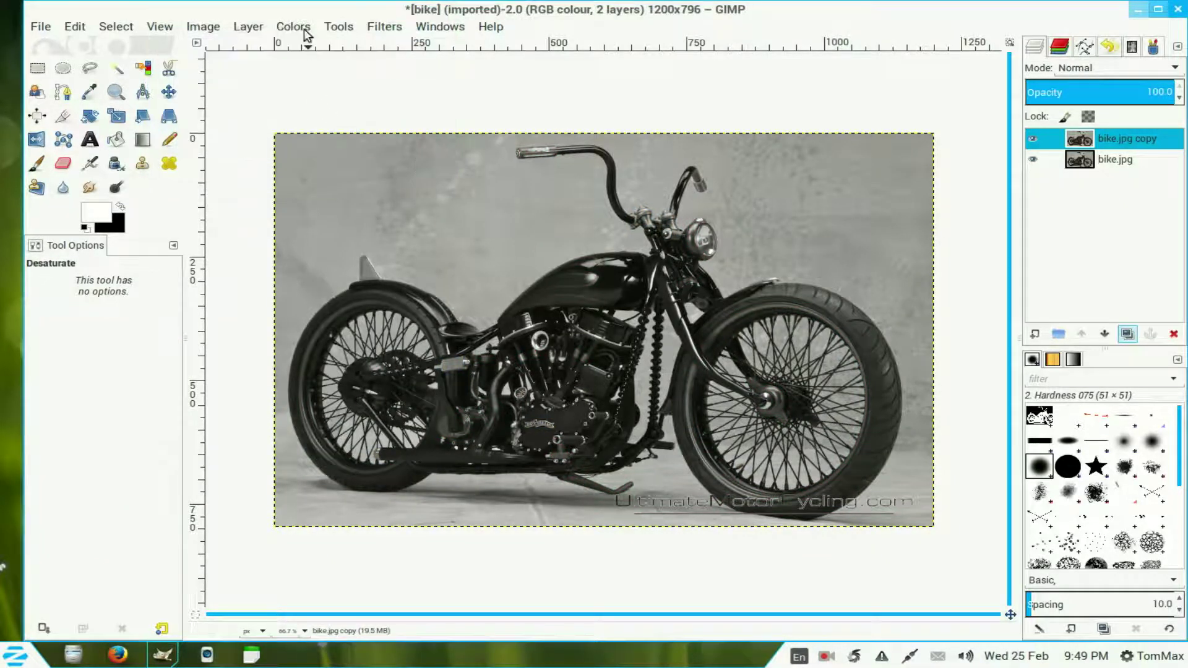
{"action": "left_click", "coordinate": [294, 27]}
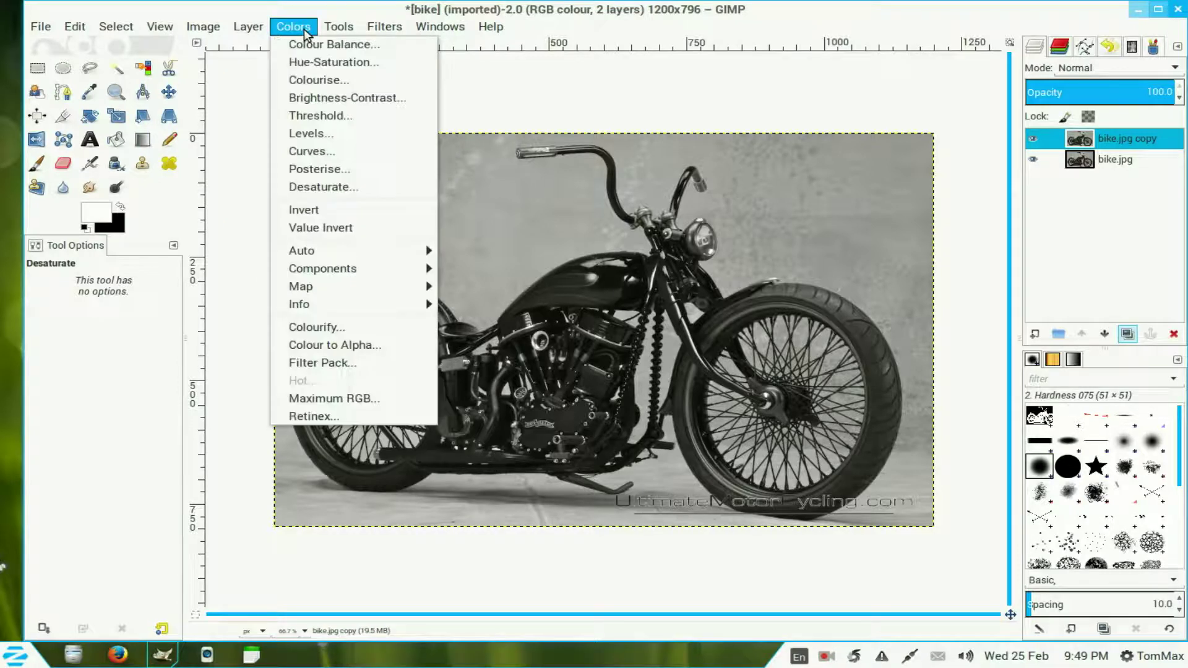
{"action": "left_click", "coordinate": [304, 210]}
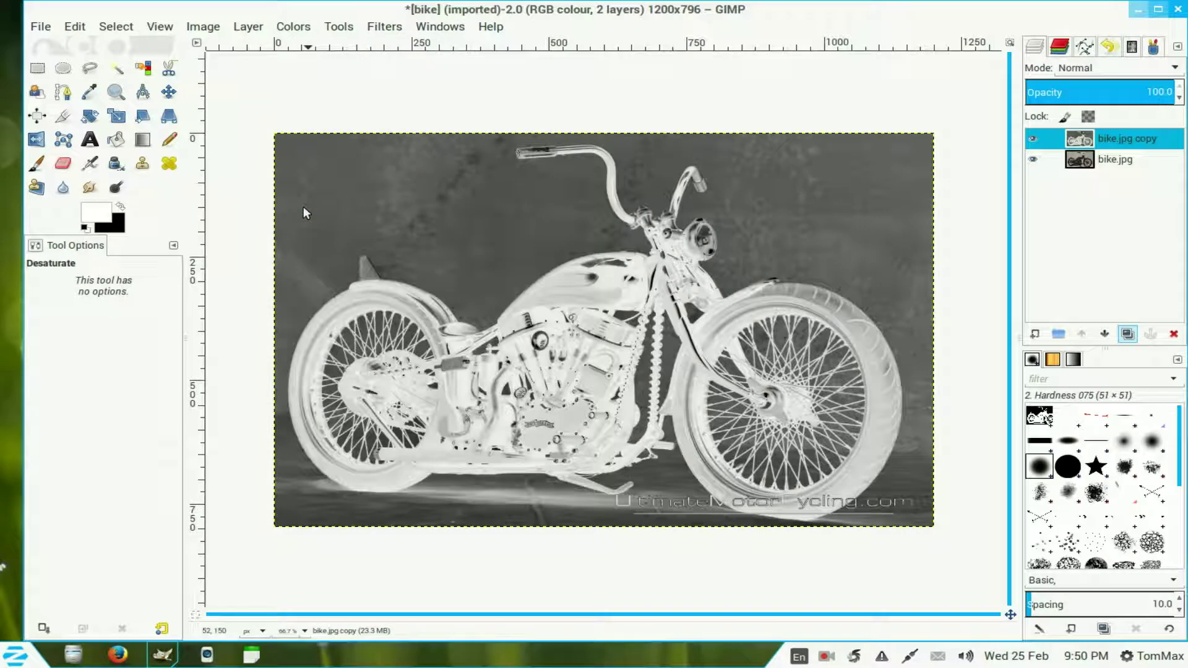
Step: Threshold the copy at 127 into a white motorcycle on solid black
{"action": "left_click", "coordinate": [289, 30]}
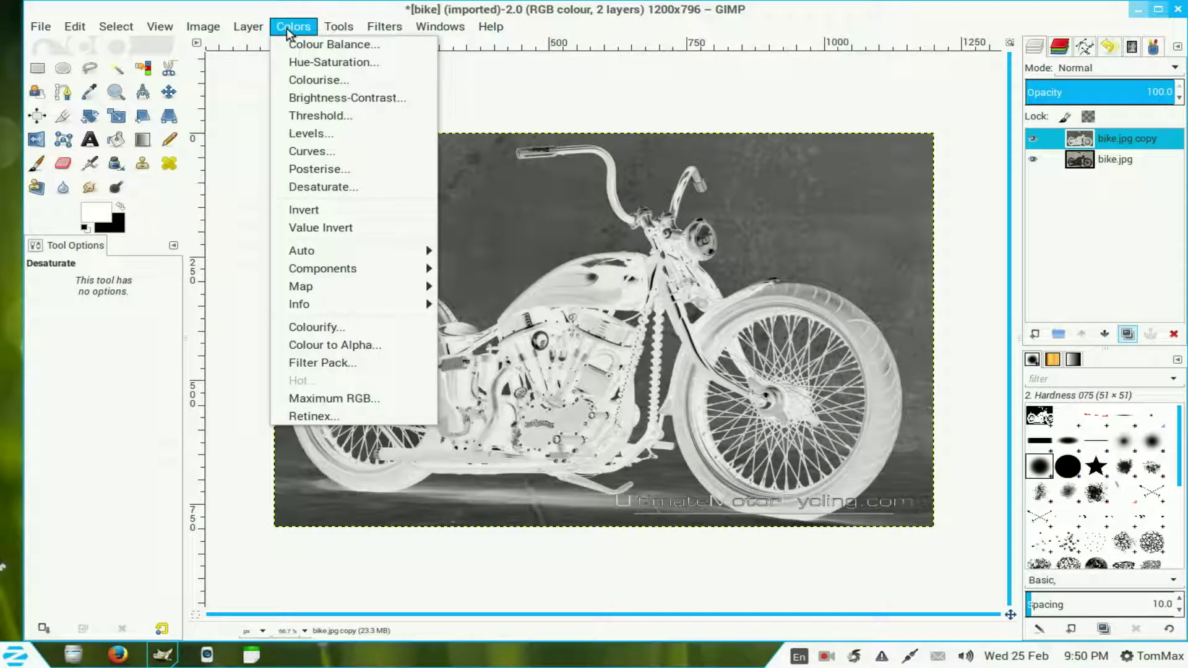
{"action": "left_click", "coordinate": [293, 110]}
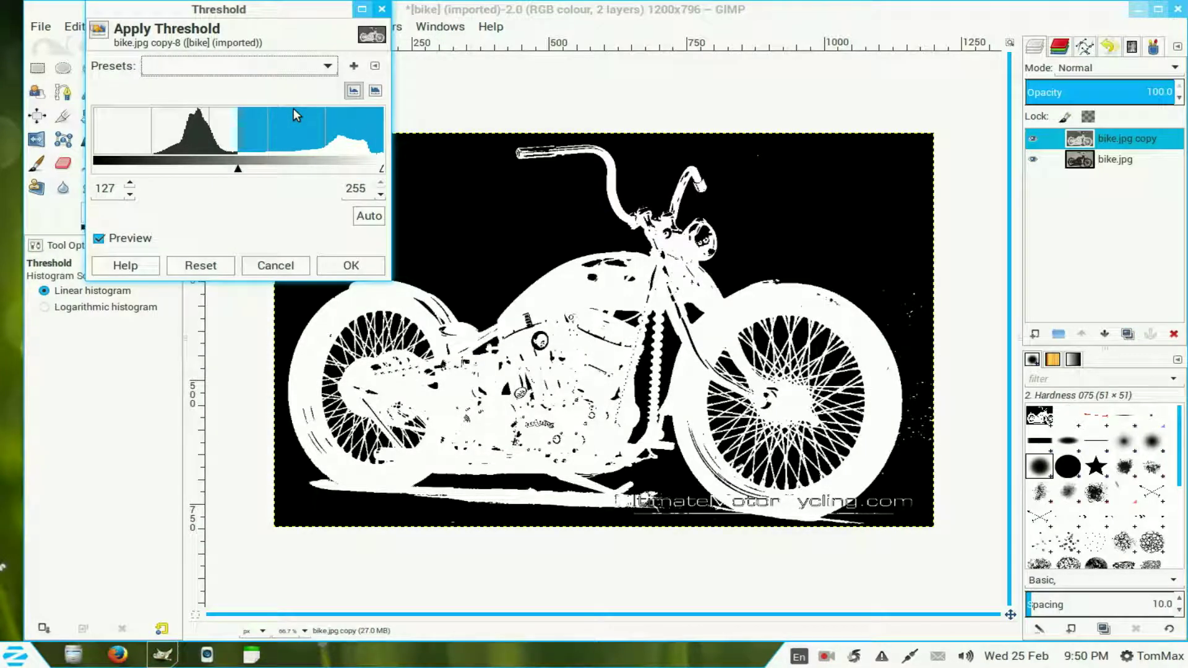
{"action": "left_click", "coordinate": [359, 270]}
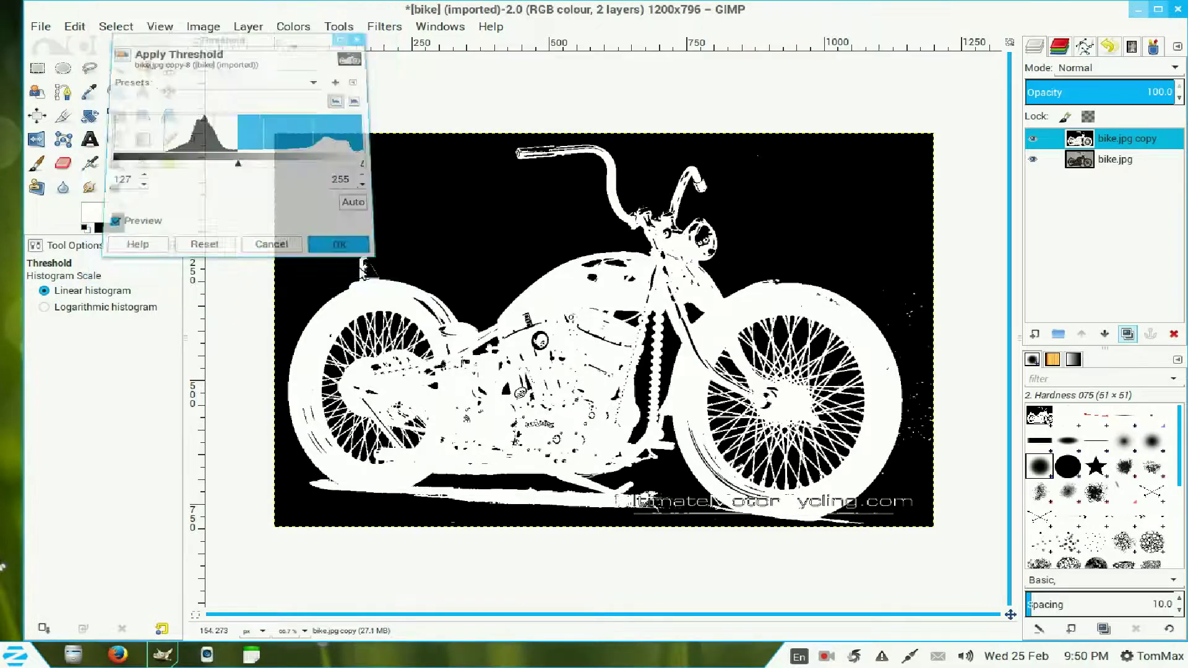
Step: Copy the silhouette, lower the copy layer beneath the photo, and hide it
{"action": "left_click", "coordinate": [75, 26]}
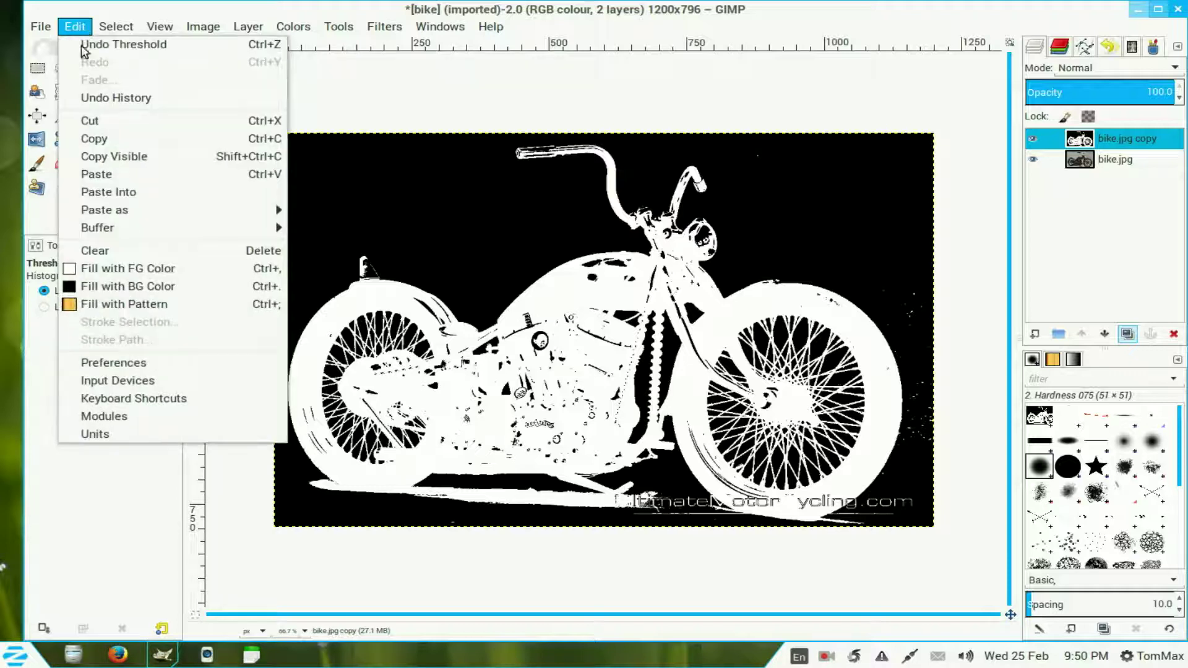
{"action": "left_click", "coordinate": [99, 143]}
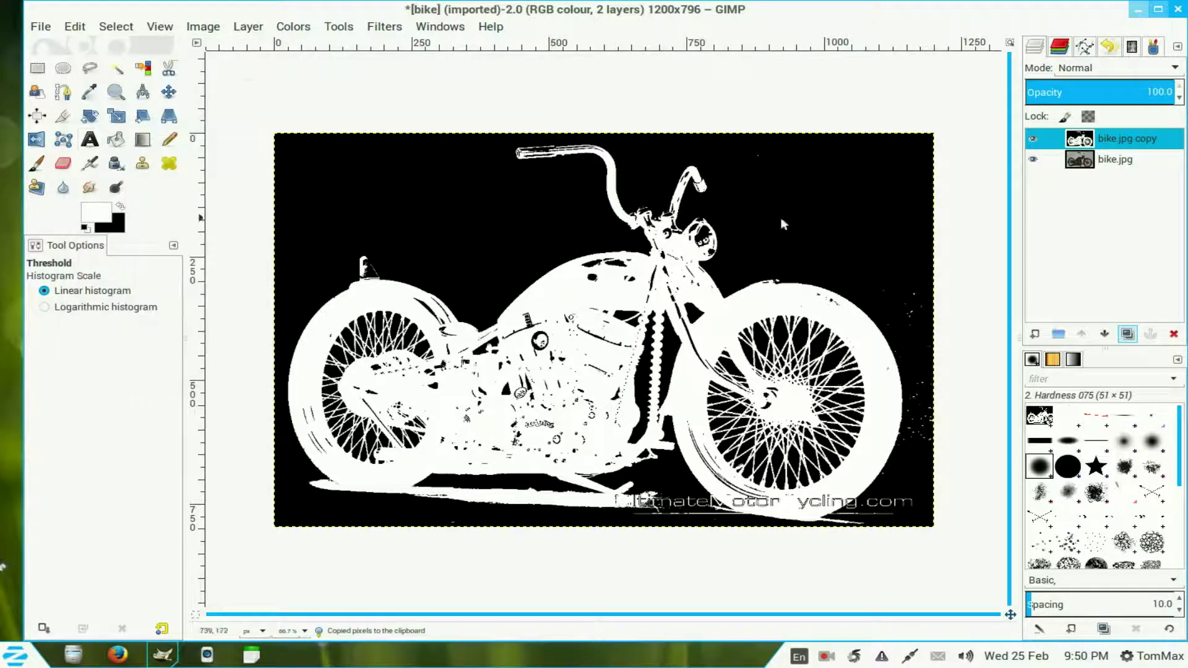
{"action": "left_click", "coordinate": [1107, 333]}
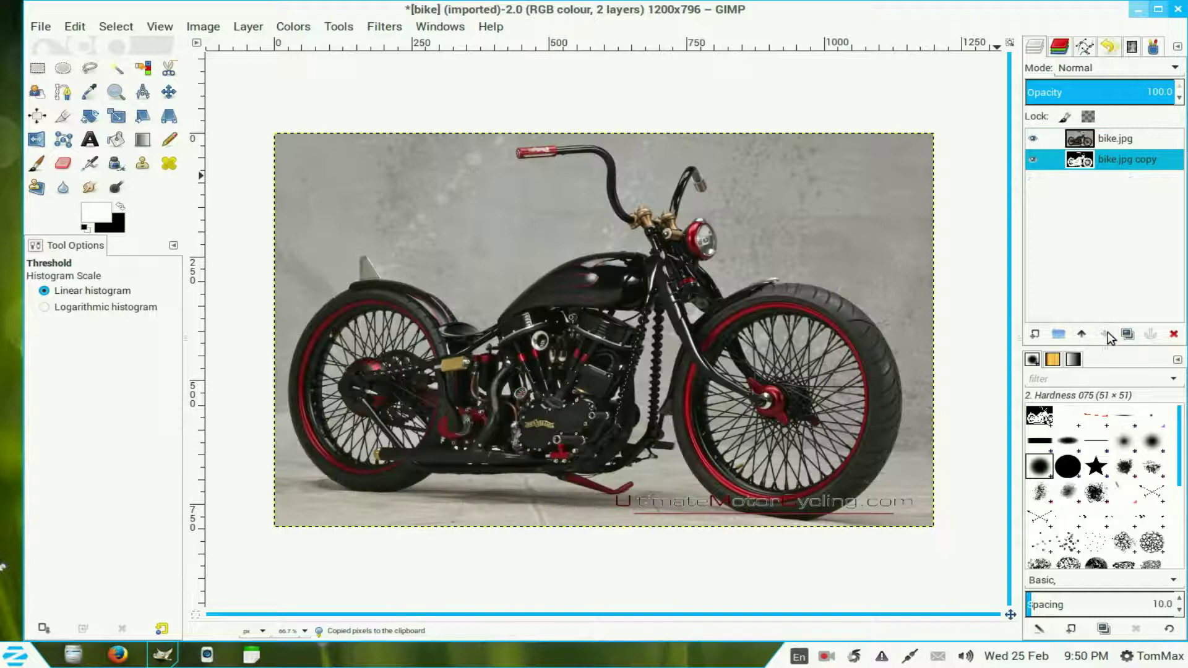
{"action": "left_click", "coordinate": [1033, 161]}
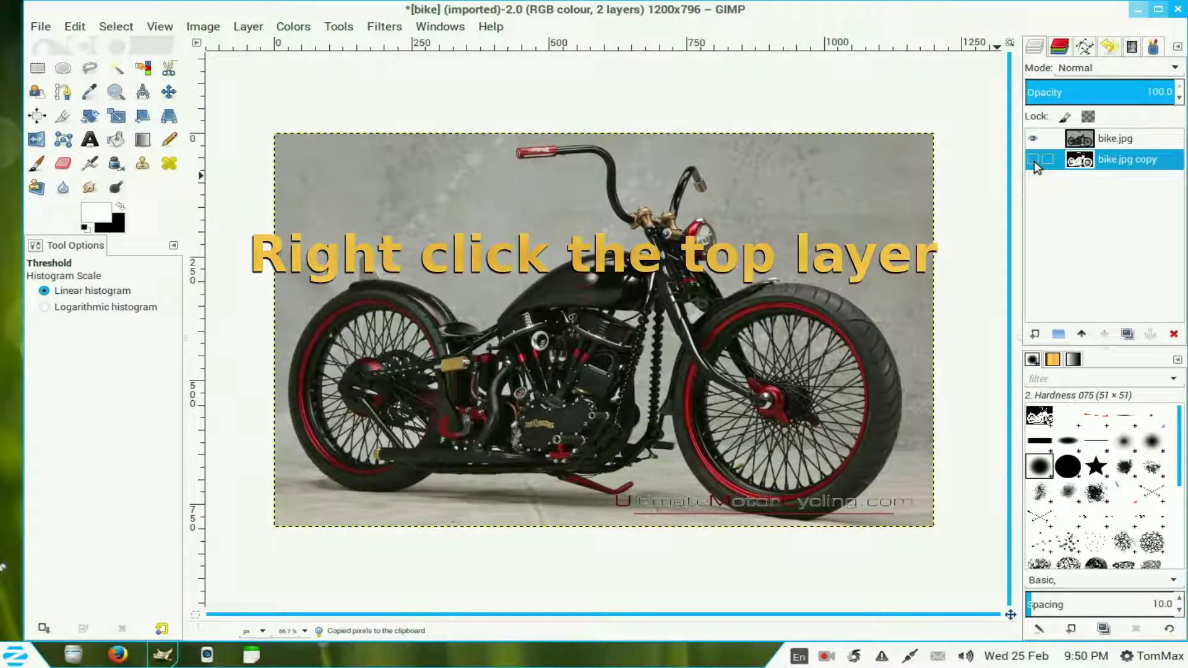
Step: Give bike.jpg a white layer mask and paste and anchor the silhouette into it
{"action": "right_click", "coordinate": [1126, 141]}
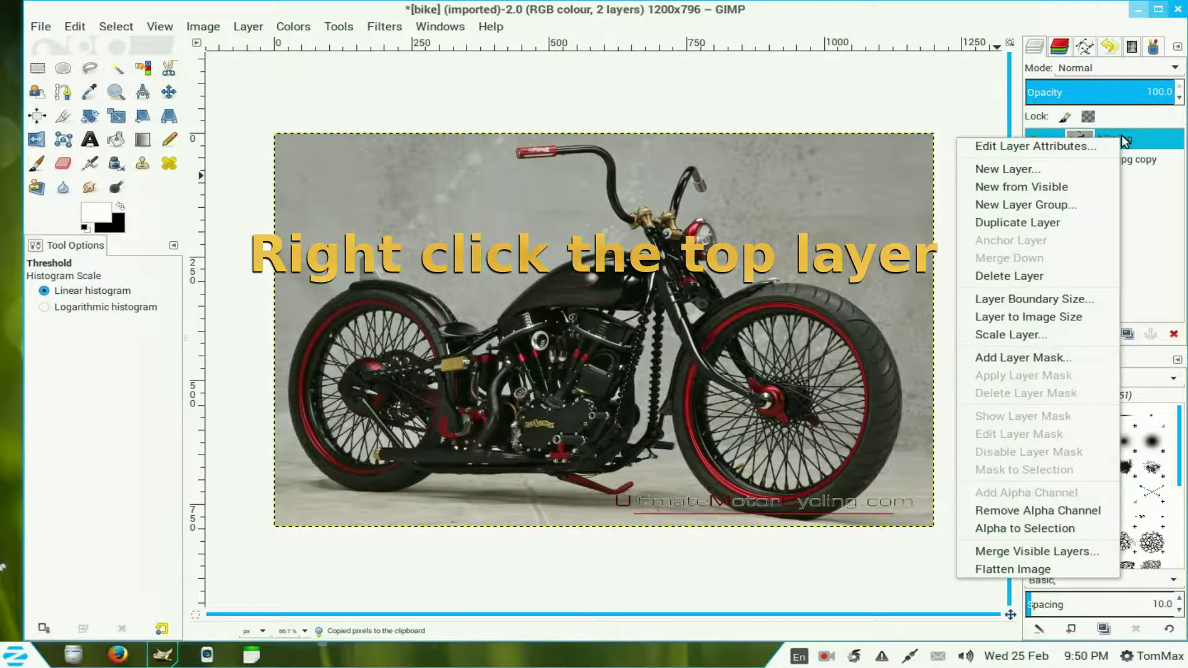
{"action": "left_click", "coordinate": [1073, 357]}
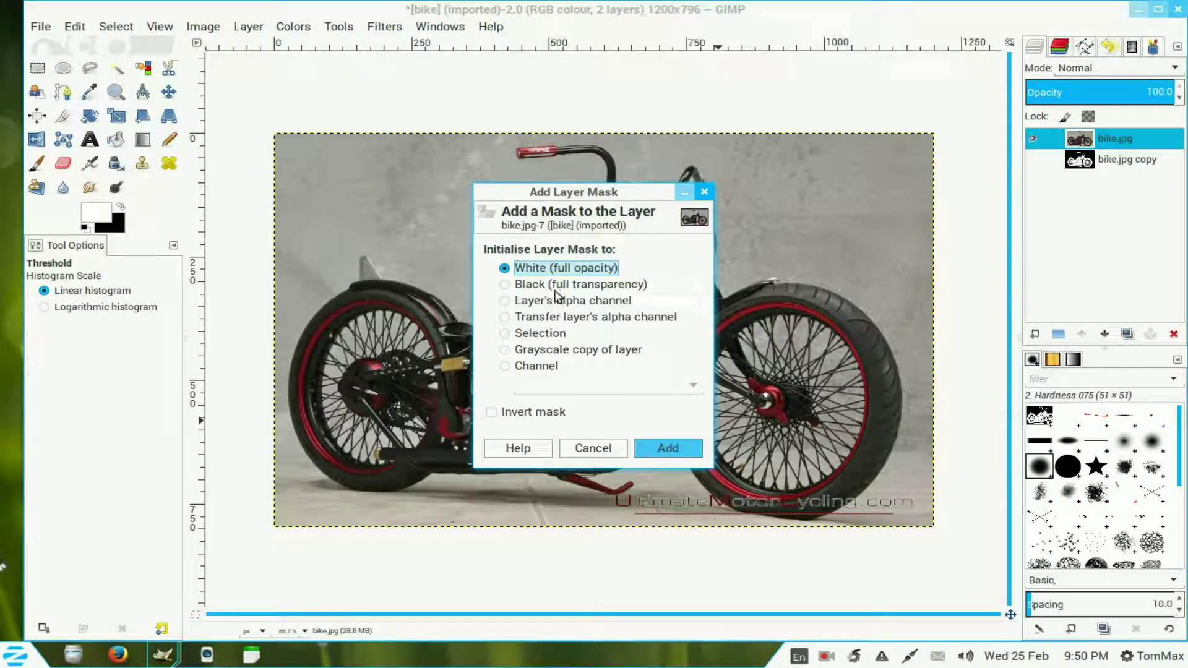
{"action": "left_click", "coordinate": [680, 449]}
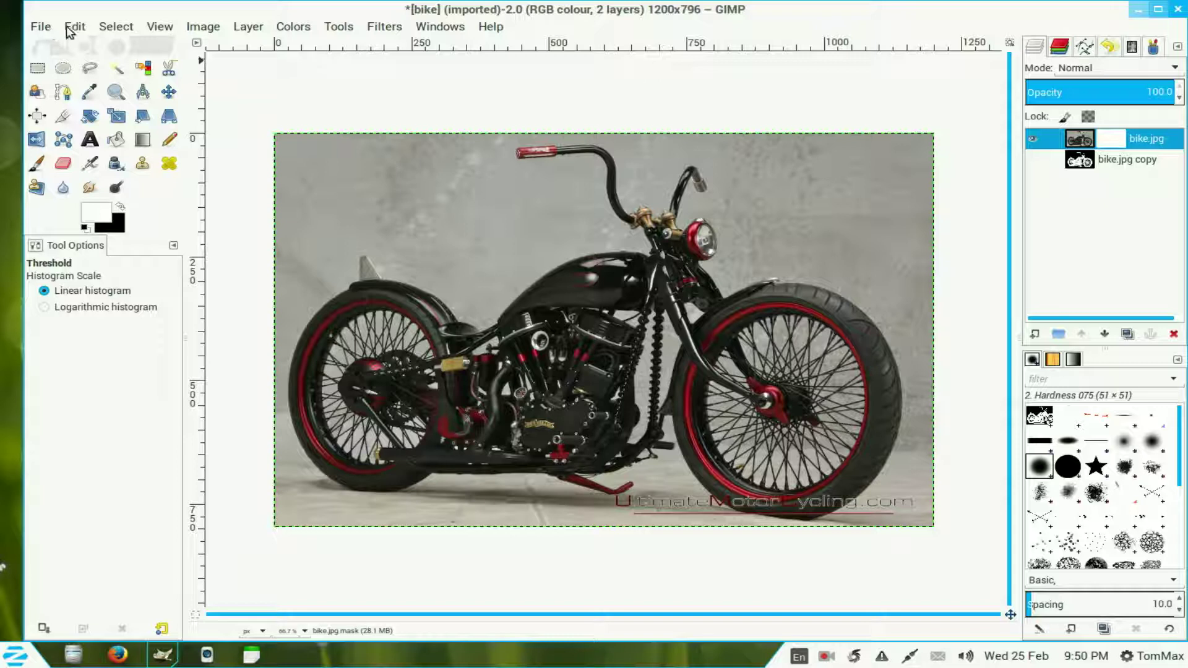
{"action": "left_click", "coordinate": [74, 27]}
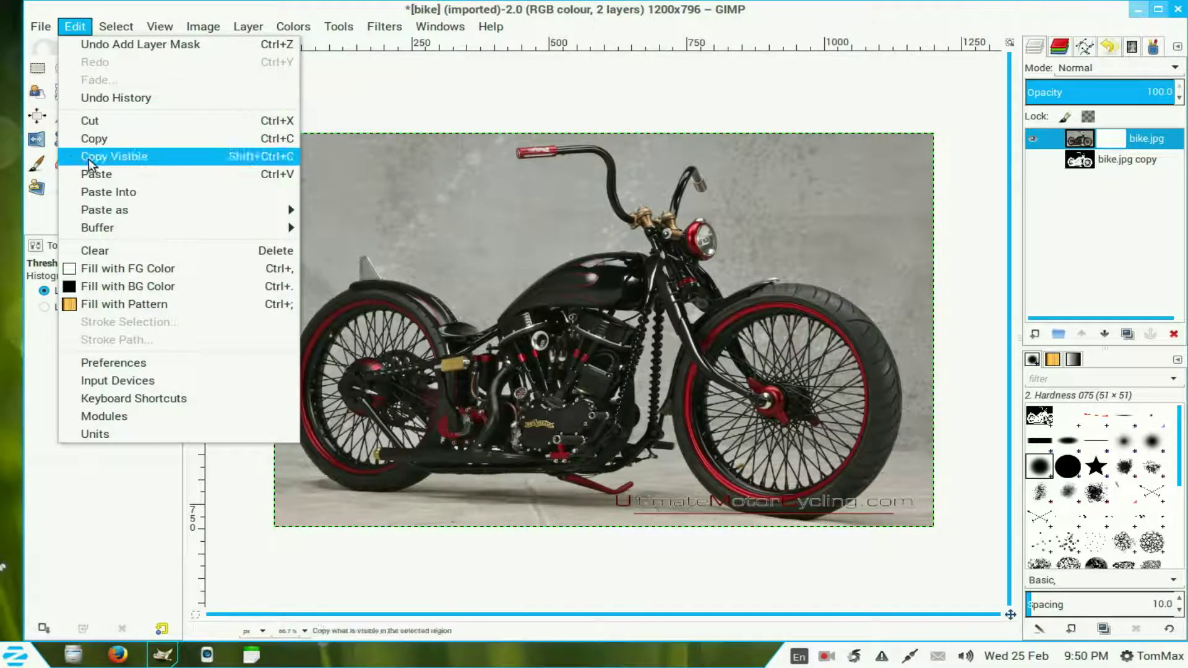
{"action": "left_click", "coordinate": [110, 172]}
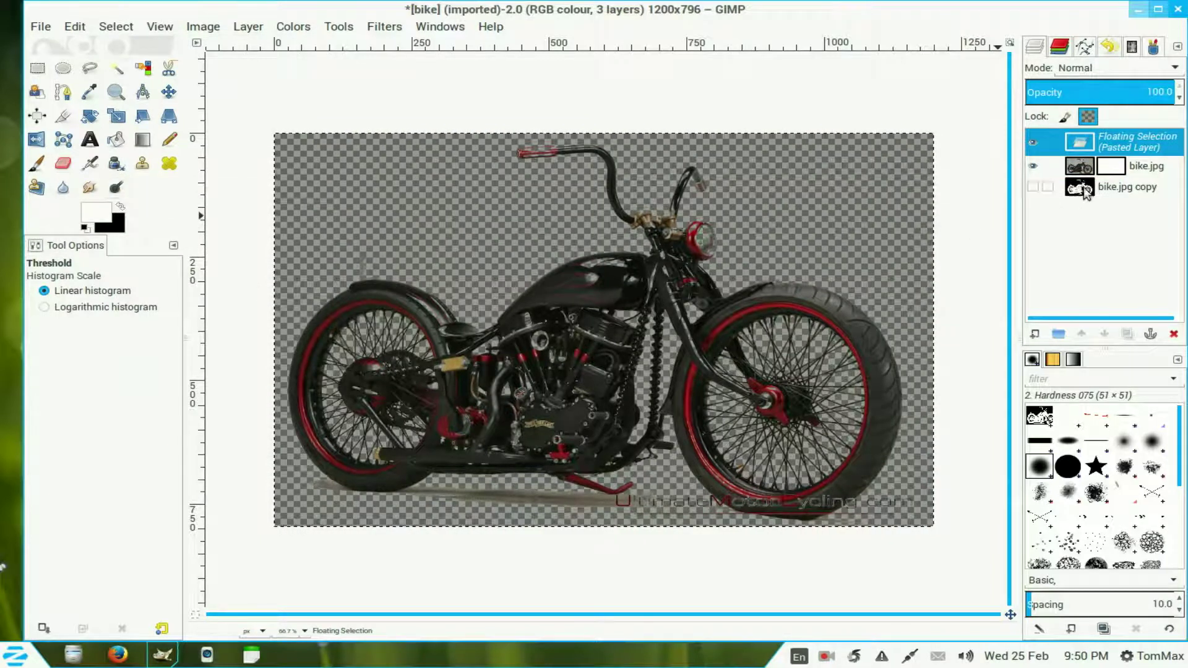
{"action": "left_click", "coordinate": [1151, 334]}
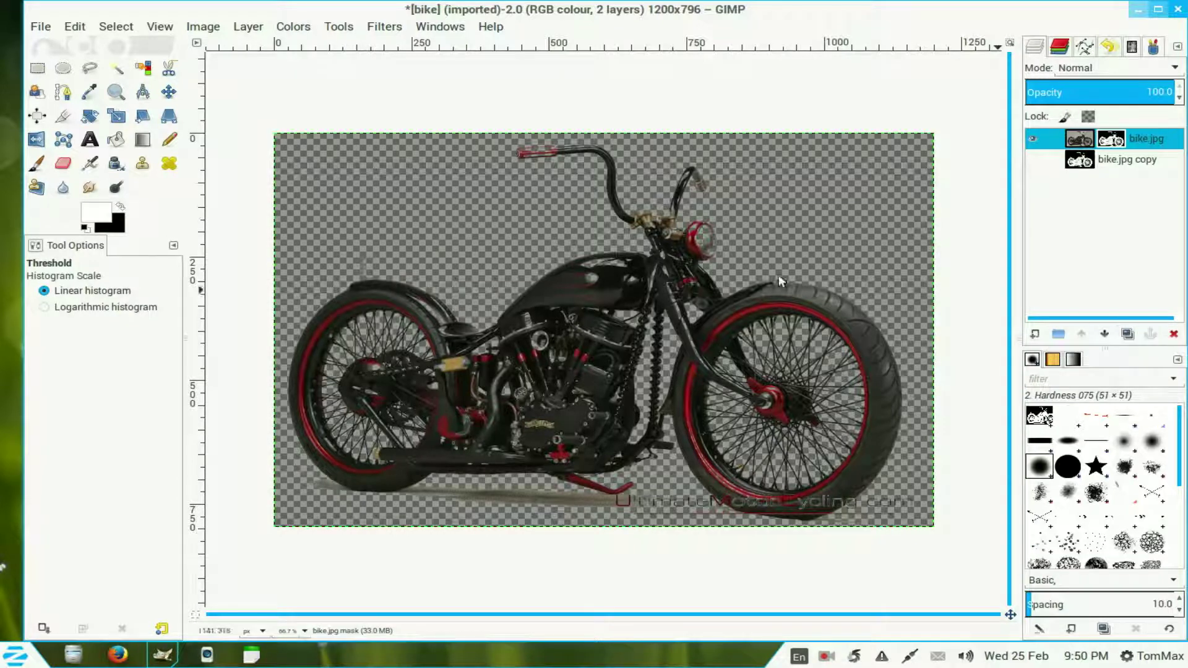
Step: Paint white over the headlight on the mask using the Paintbrush with the Hardness 050 brush
{"action": "left_click", "coordinate": [121, 205]}
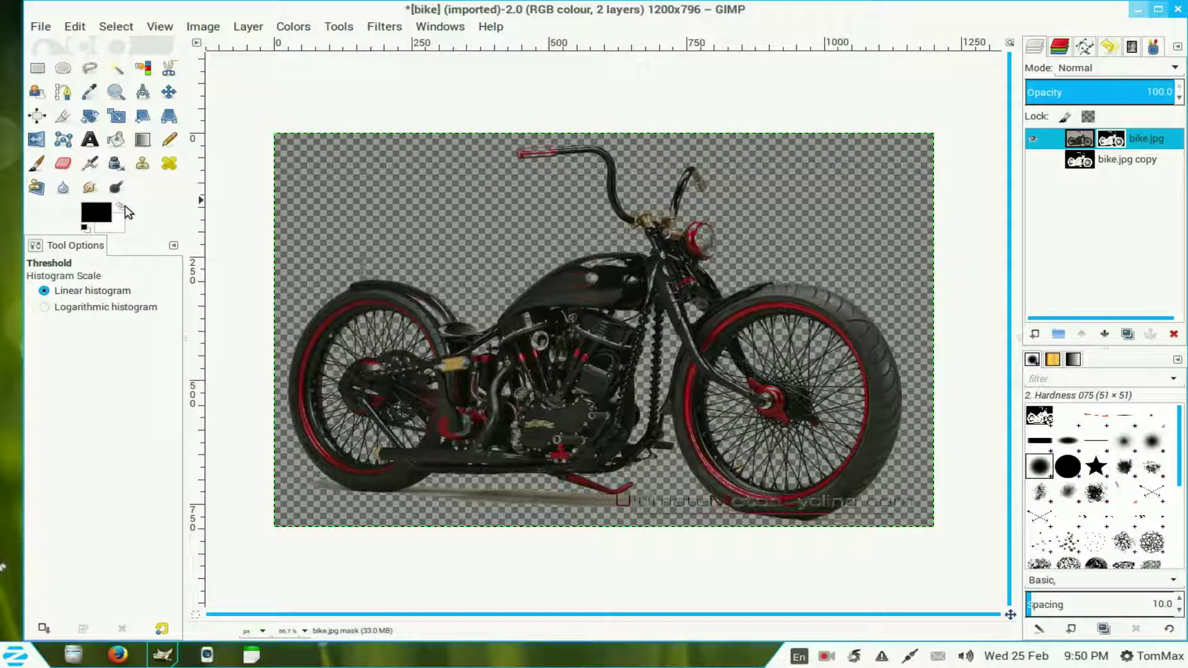
{"action": "left_click", "coordinate": [121, 205]}
{"action": "left_click", "coordinate": [37, 164]}
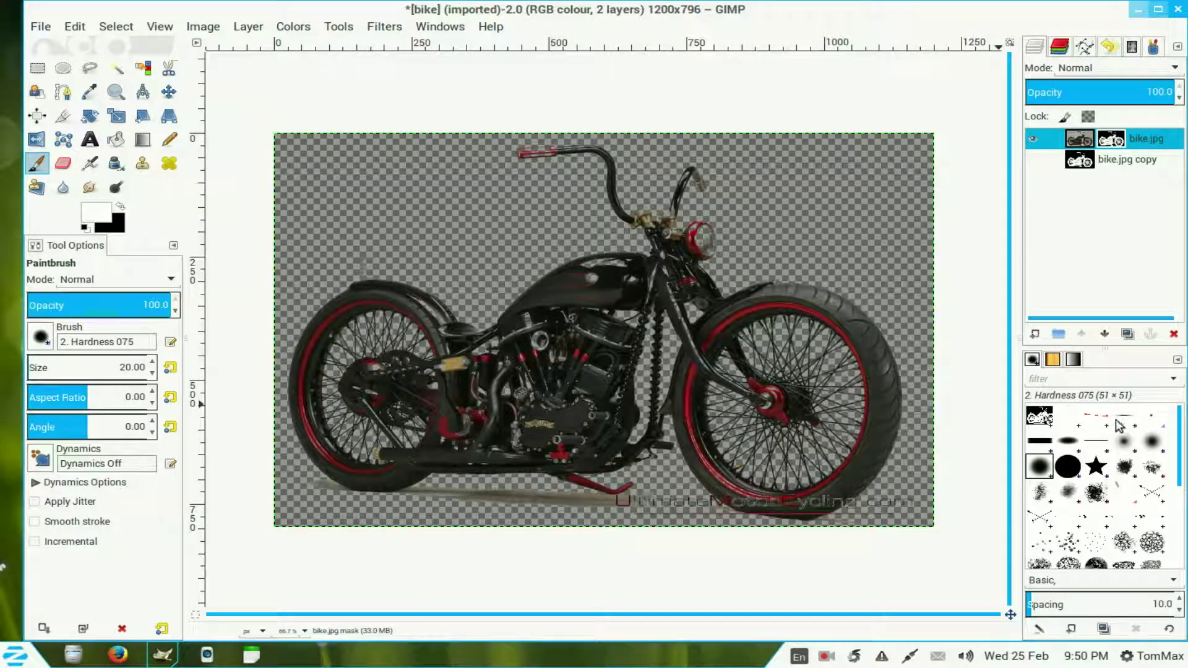
{"action": "left_click", "coordinate": [1151, 440]}
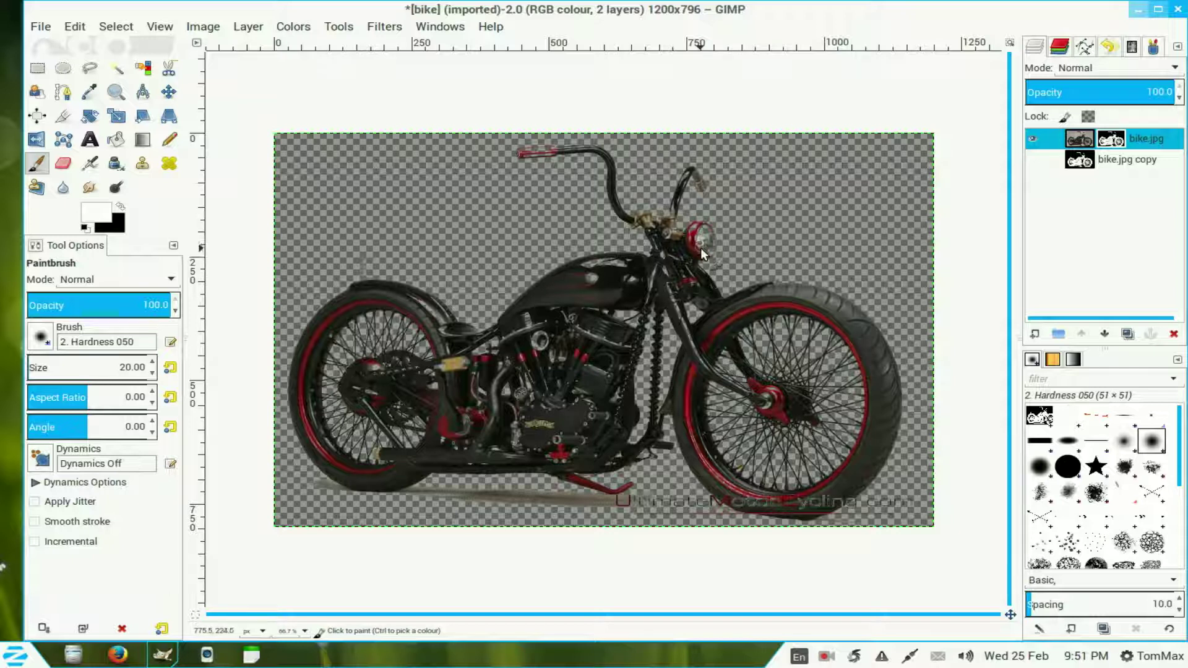
{"action": "left_click", "coordinate": [699, 228]}
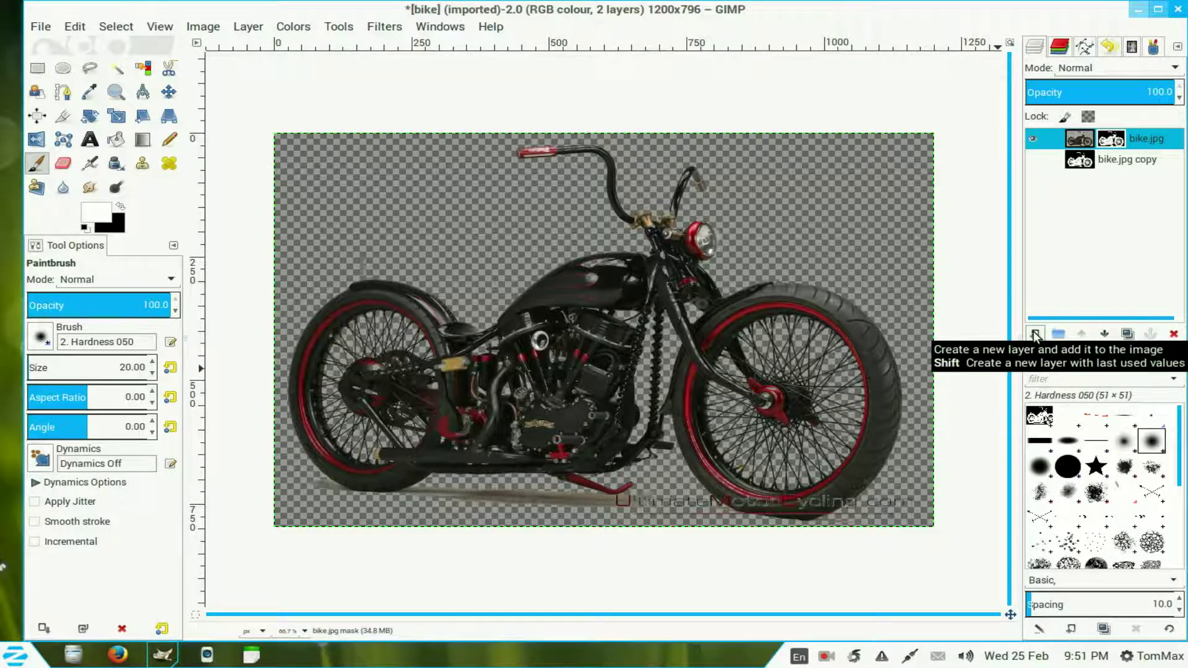
Step: Add a transparent top layer and drag a diagonal Golden gradient across the canvas with the Blend tool
{"action": "left_click", "coordinate": [1034, 335]}
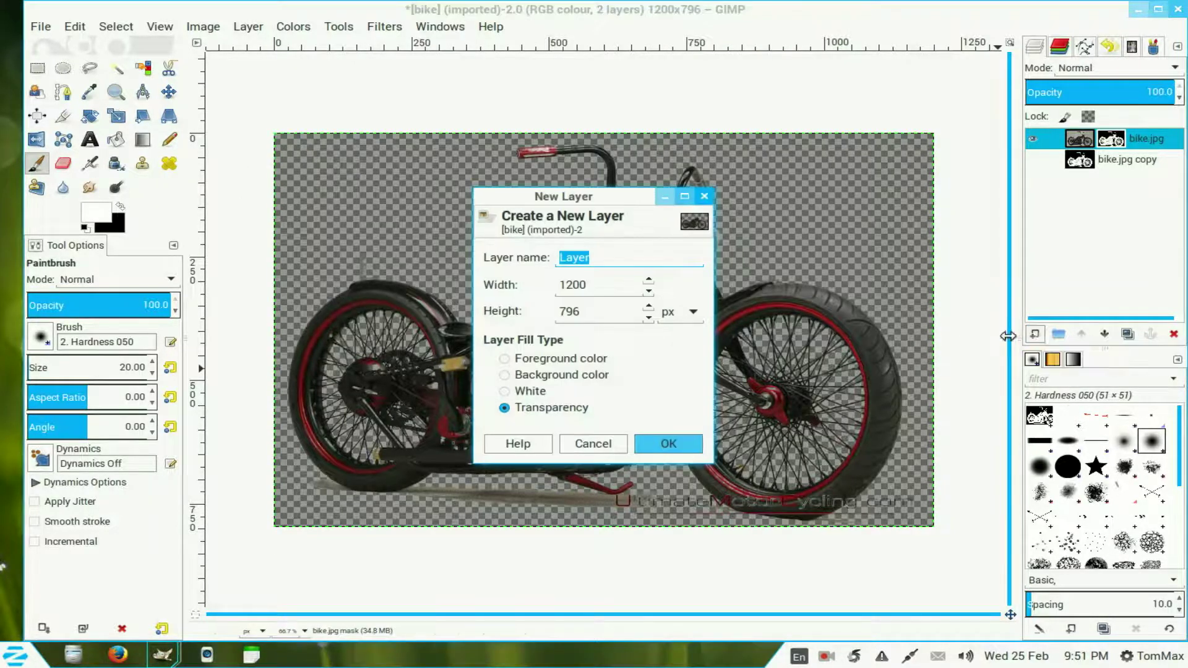
{"action": "left_click", "coordinate": [674, 443]}
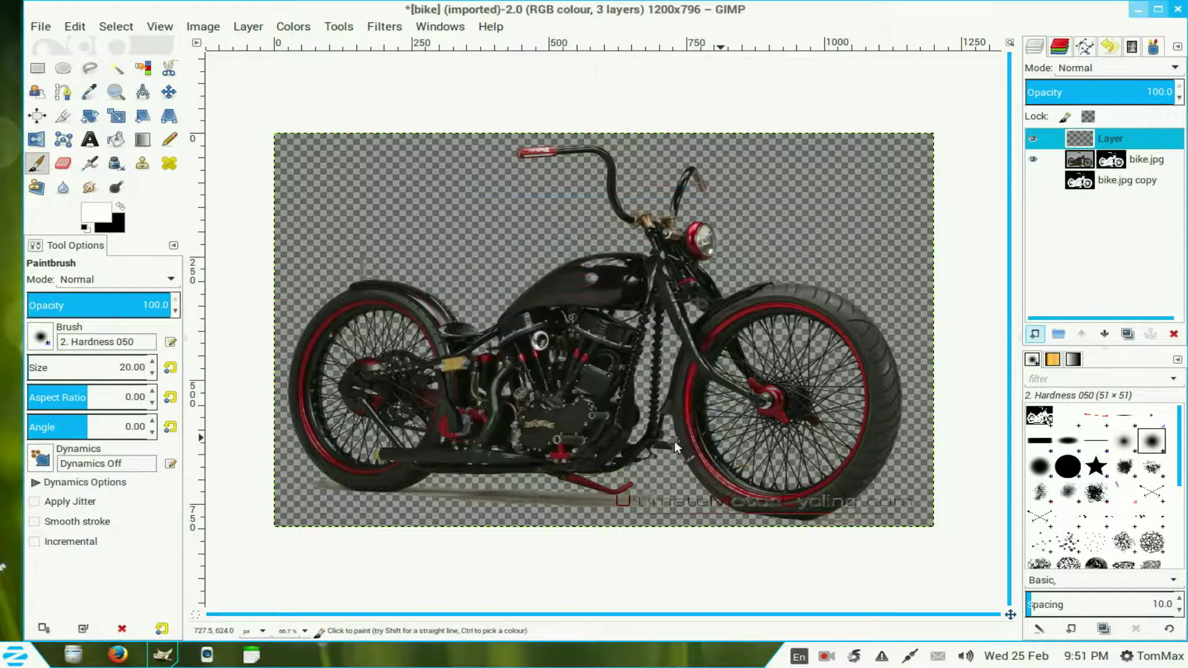
{"action": "left_click", "coordinate": [143, 140]}
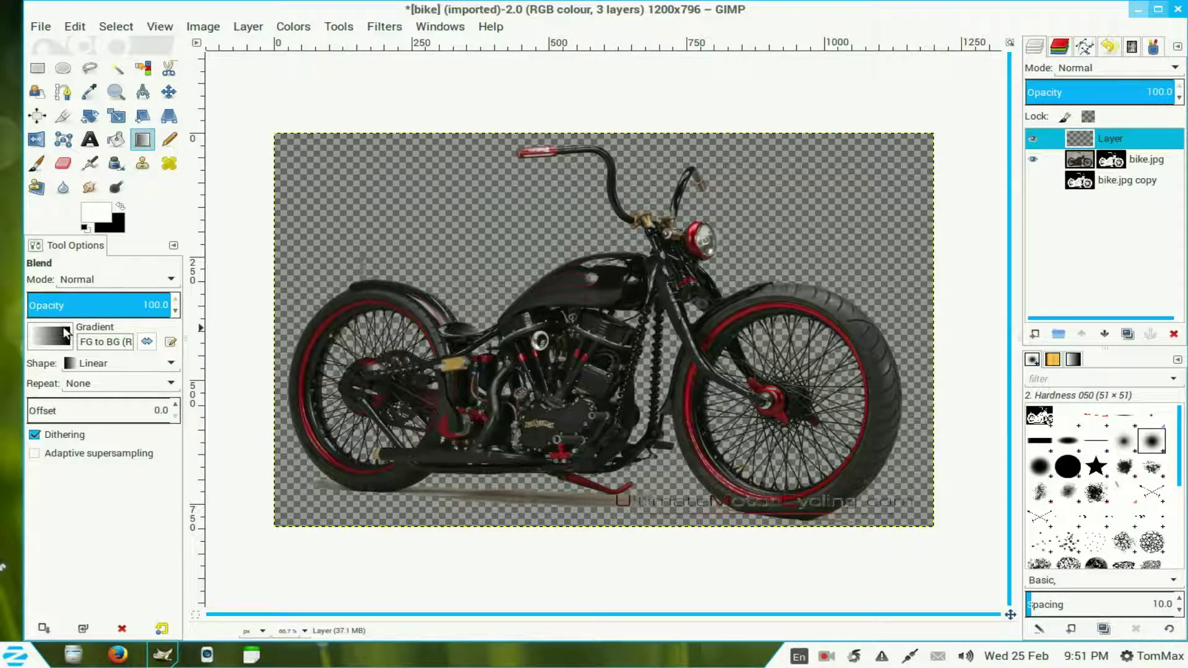
{"action": "left_click", "coordinate": [64, 334]}
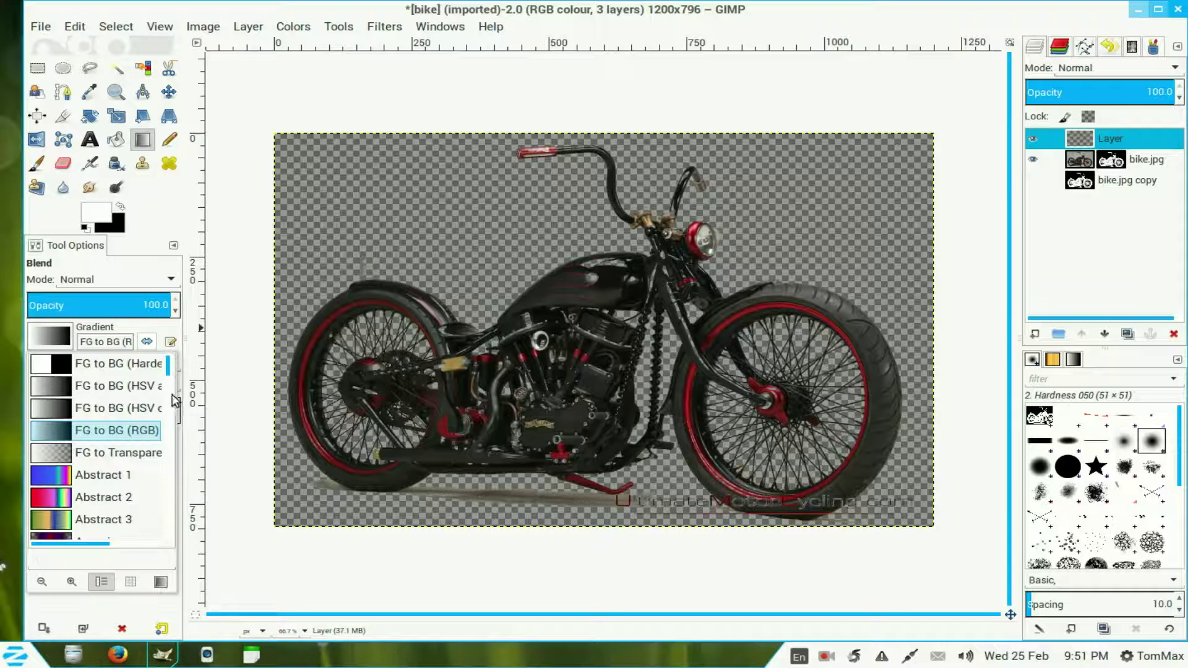
{"action": "scroll", "coordinate": [176, 402], "scroll_direction": "down", "scroll_amount": 6}
{"action": "scroll", "coordinate": [178, 408], "scroll_direction": "up", "scroll_amount": 2}
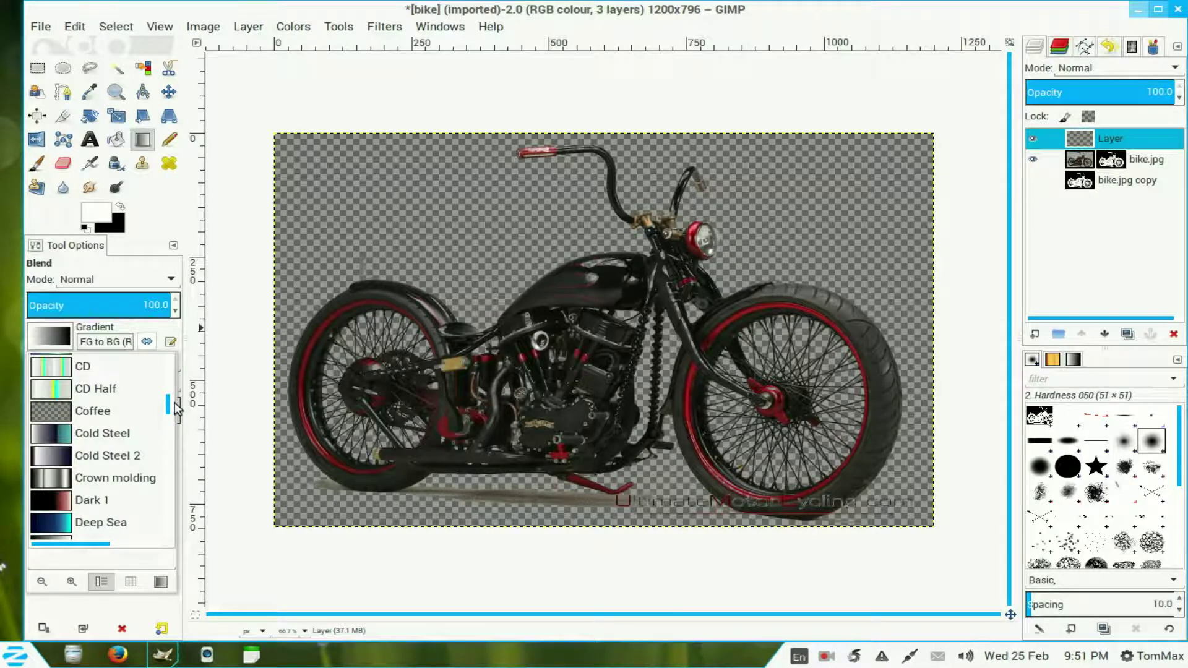
{"action": "scroll", "coordinate": [177, 412], "scroll_direction": "down", "scroll_amount": 8}
{"action": "scroll", "coordinate": [165, 451], "scroll_direction": "up", "scroll_amount": 1}
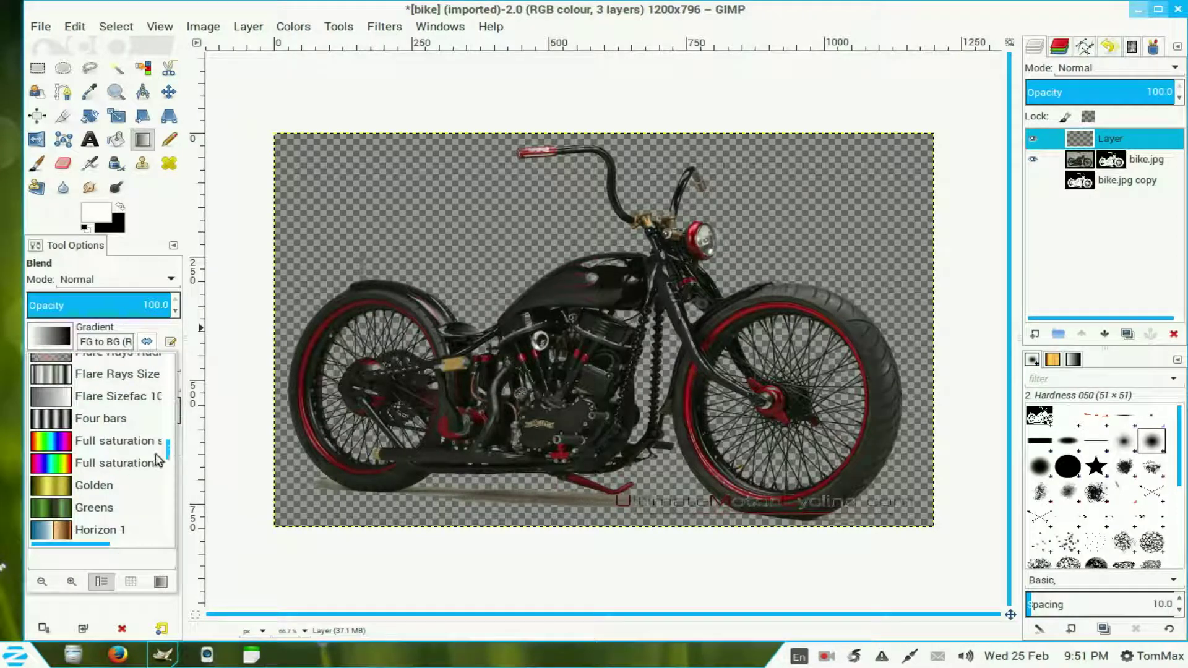
{"action": "left_click", "coordinate": [62, 491]}
{"action": "left_click_drag", "start_coordinate": [278, 524], "coordinate": [605, 375]}
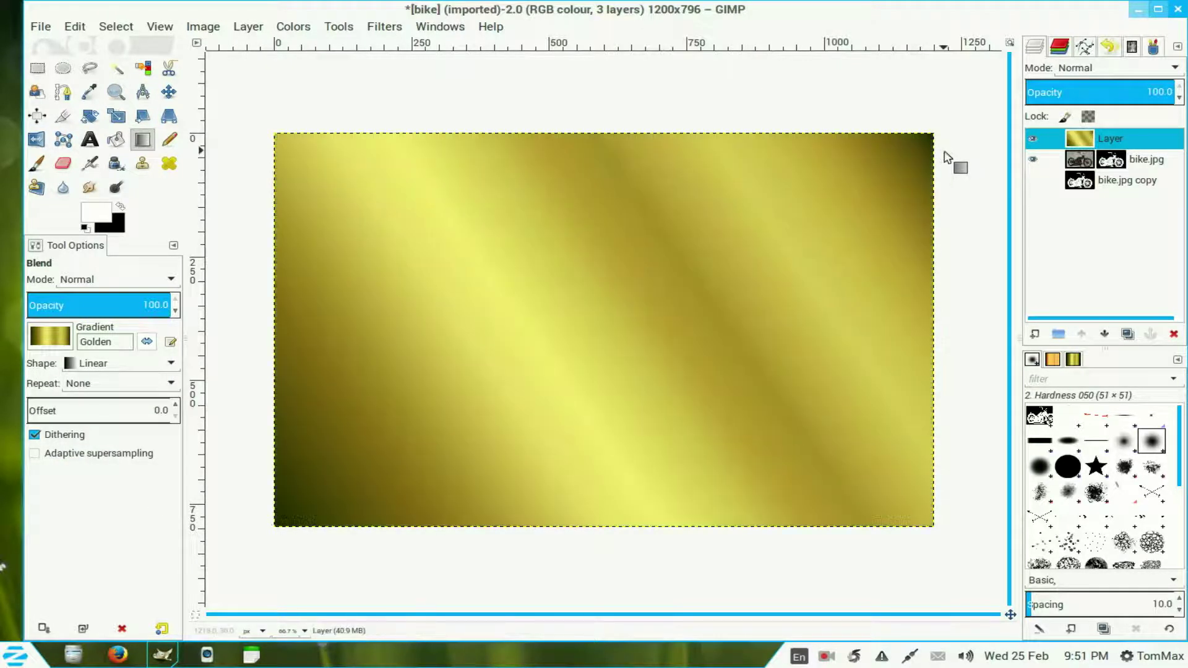
Step: Lower the gradient layer beneath bike.jpg and touch up the bike's mask with the Paintbrush
{"action": "left_click", "coordinate": [1105, 335]}
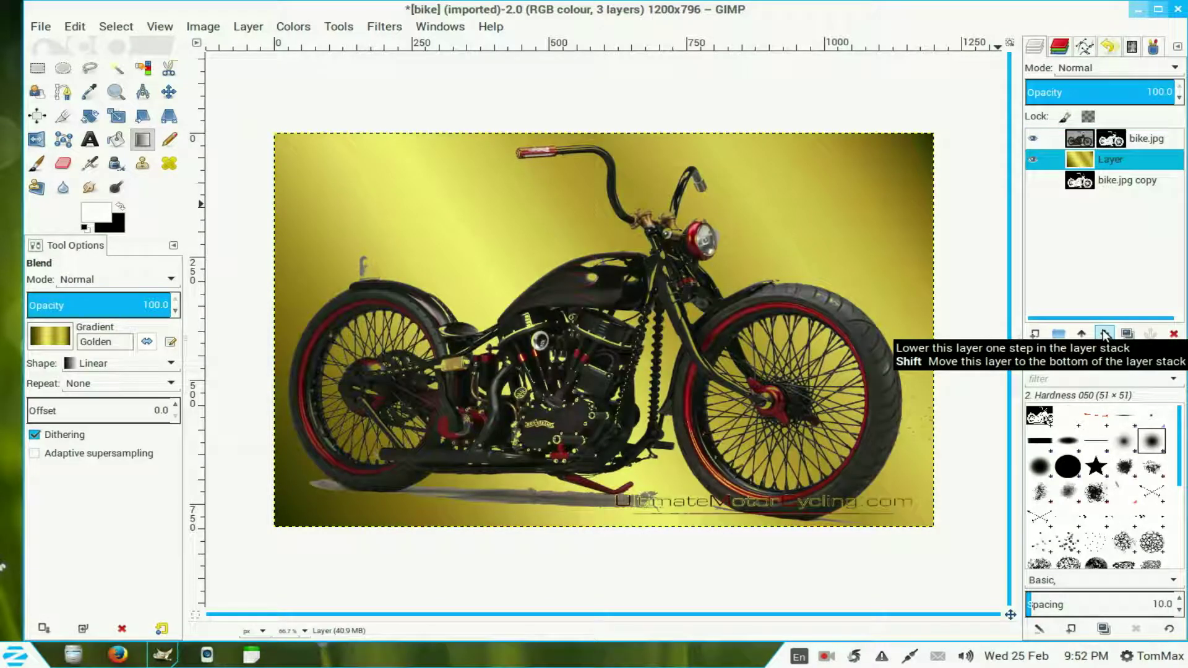
{"action": "left_click", "coordinate": [1114, 140]}
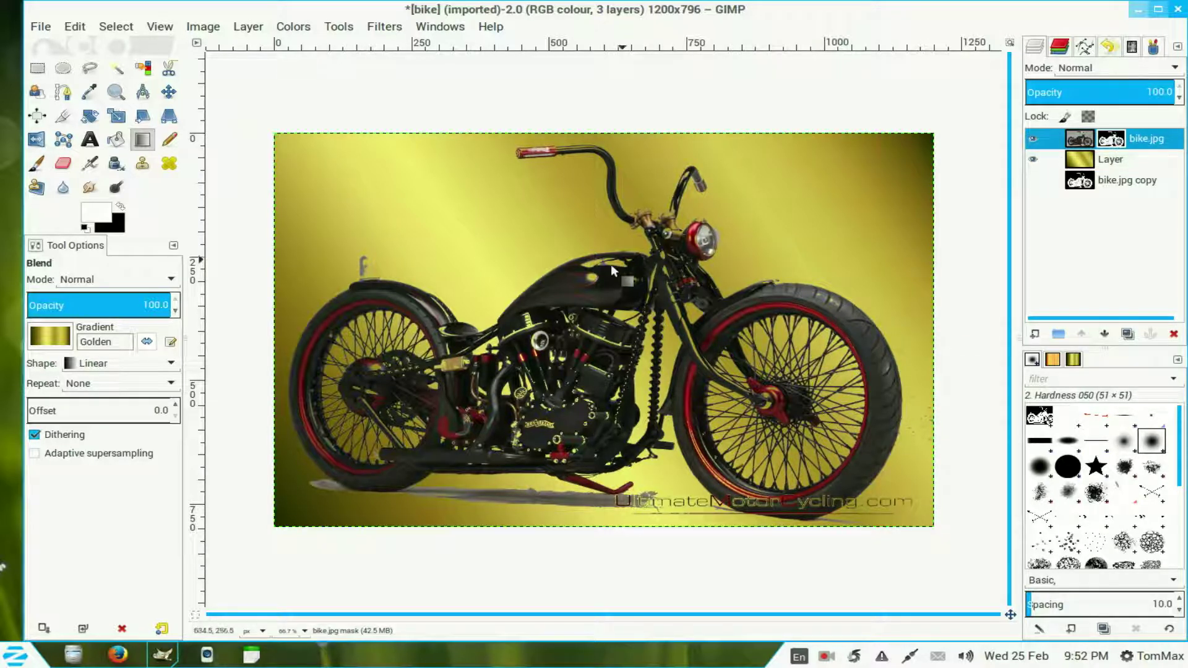
{"action": "left_click", "coordinate": [36, 163]}
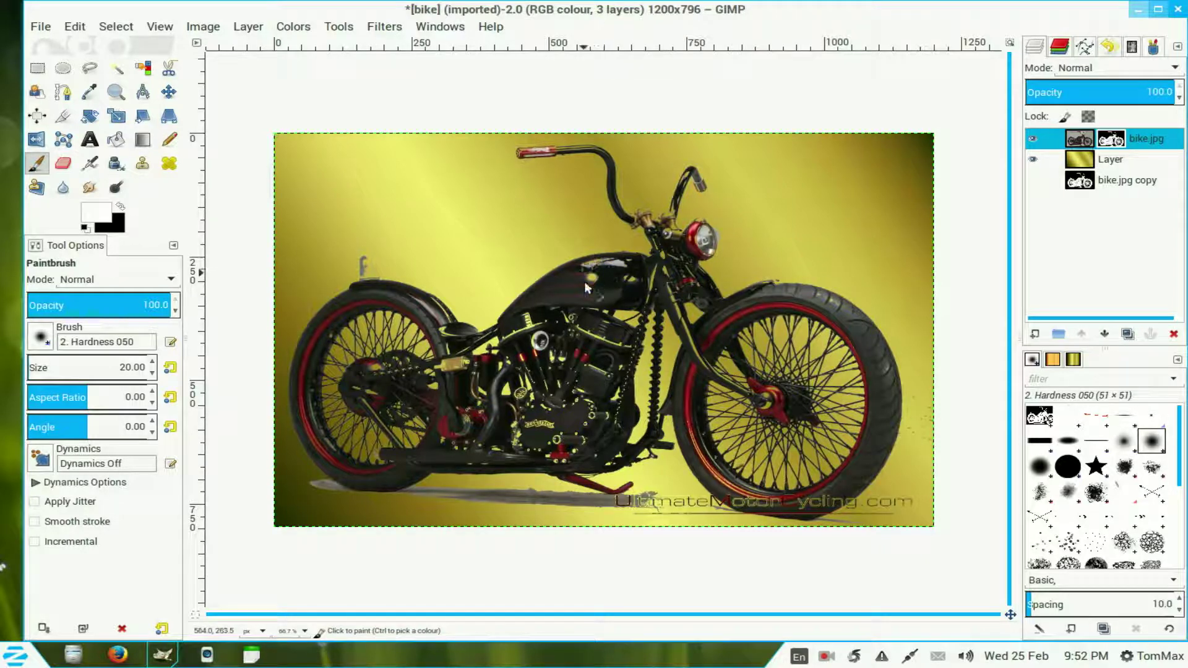
{"action": "left_click", "coordinate": [633, 277]}
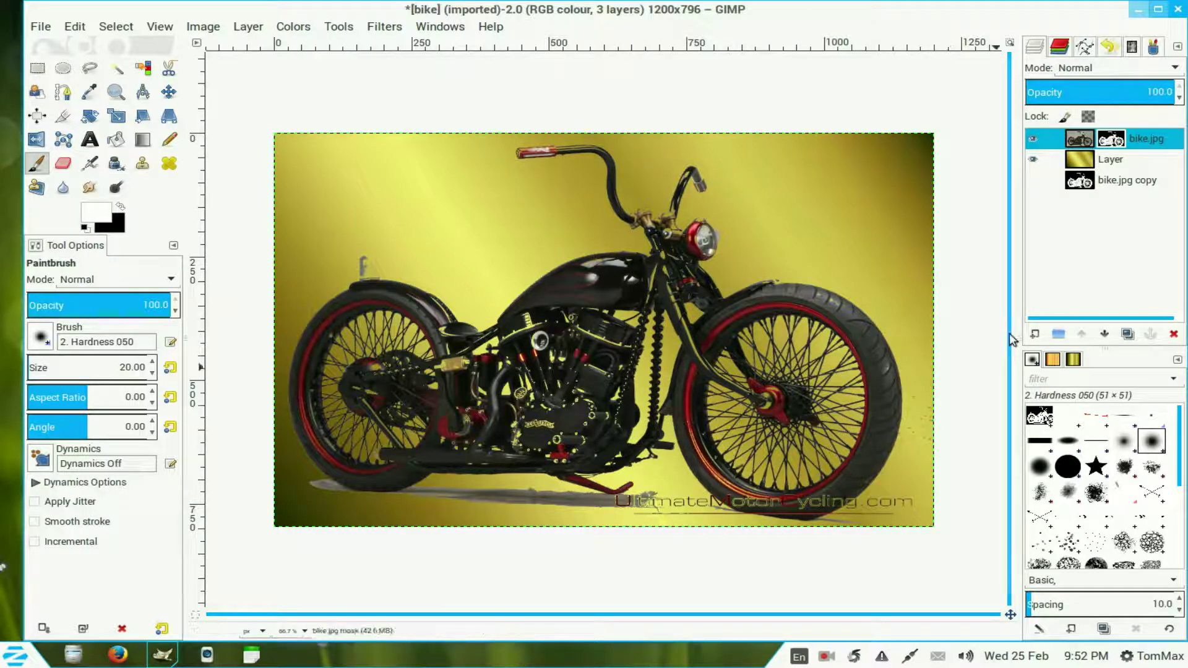
Step: Merge bike.jpg down onto the golden gradient and delete the bike.jpg copy layer
{"action": "right_click", "coordinate": [1105, 144]}
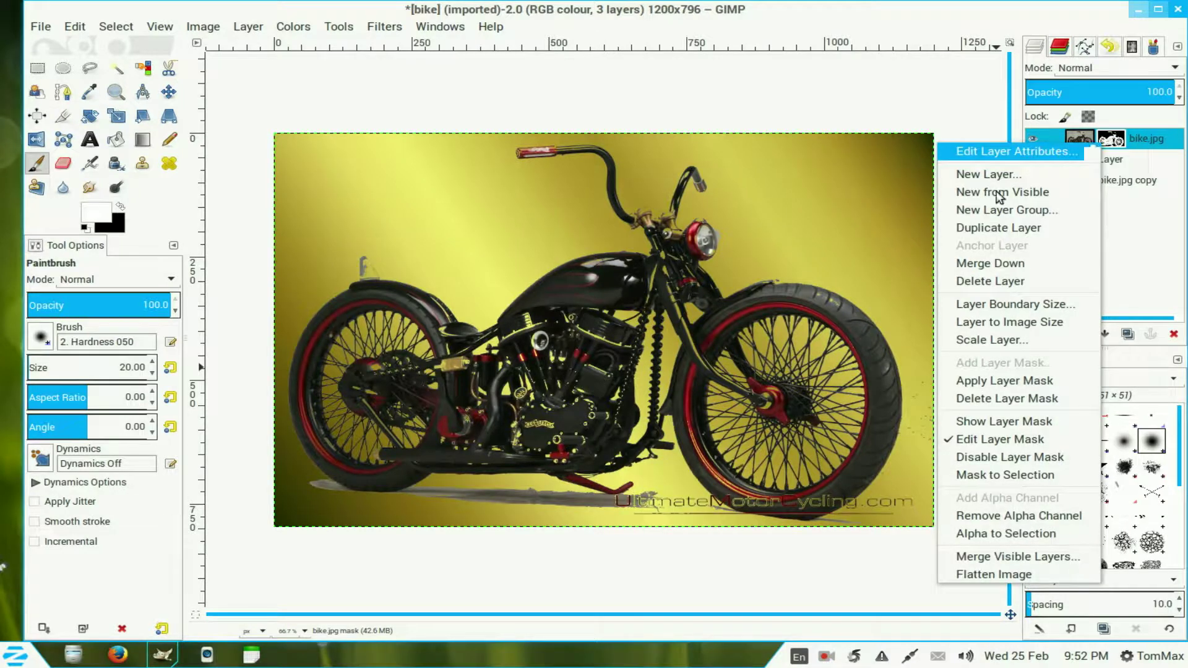
{"action": "left_click", "coordinate": [984, 264]}
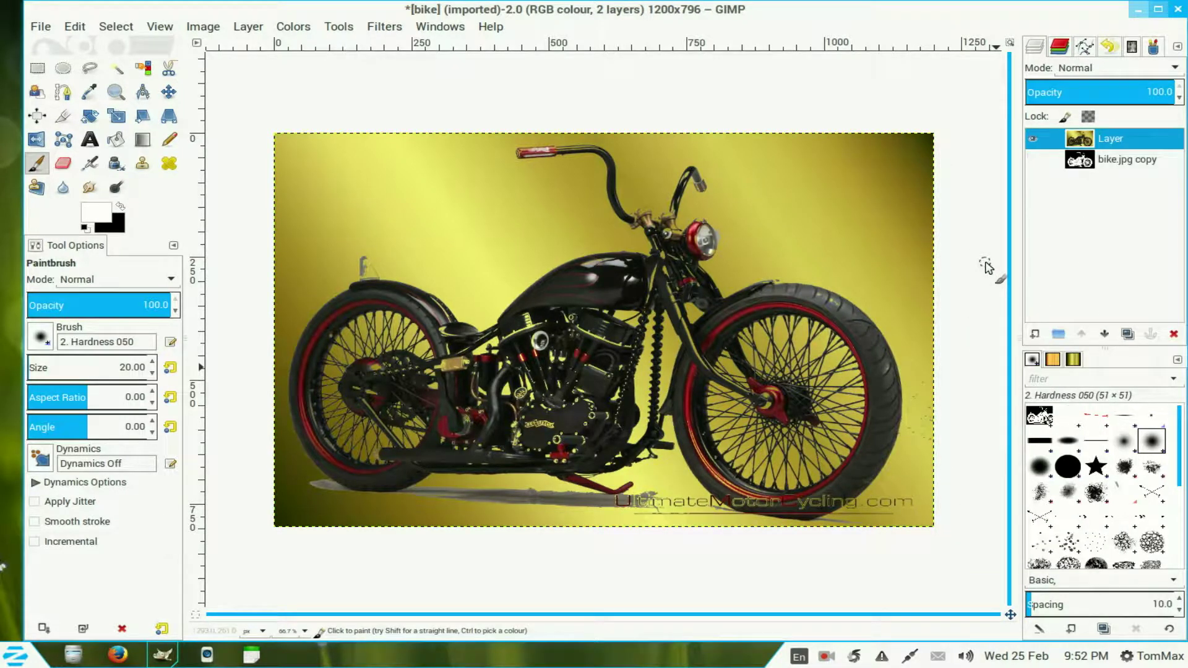
{"action": "left_click", "coordinate": [1074, 159]}
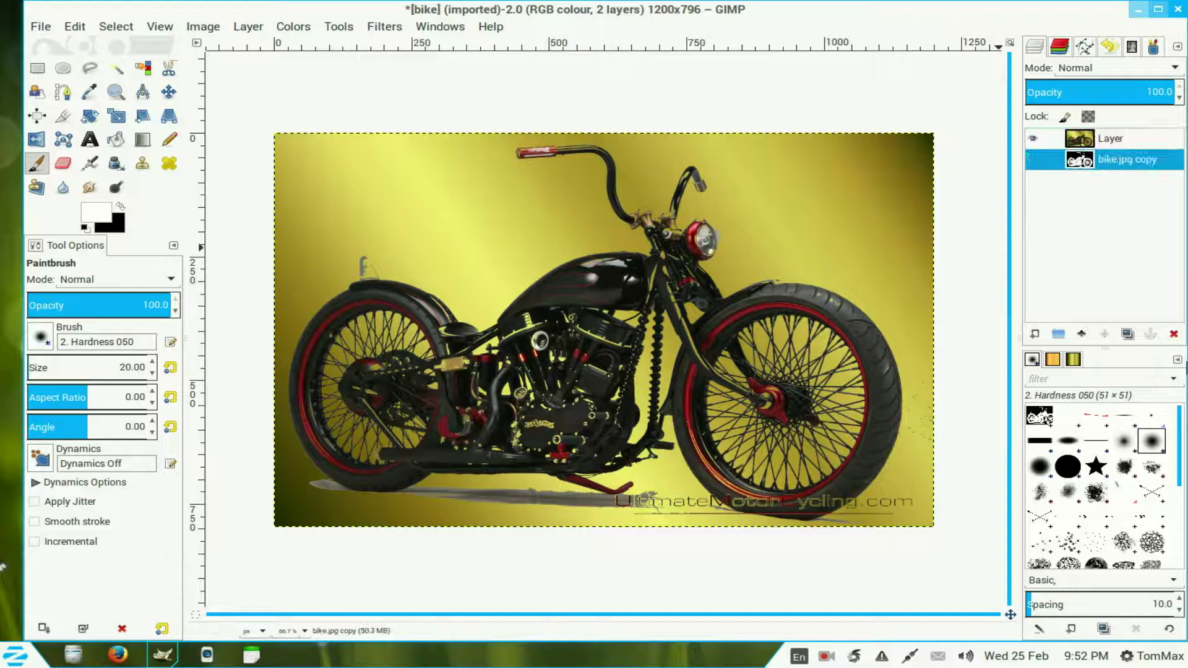
{"action": "left_click", "coordinate": [1177, 340]}
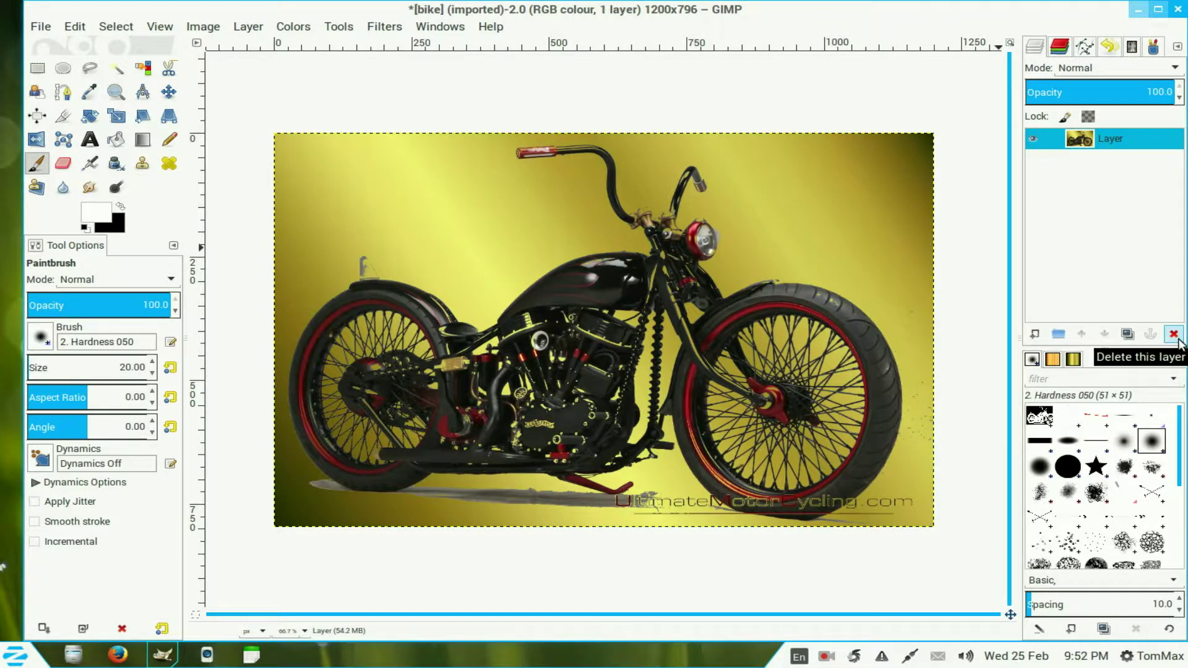